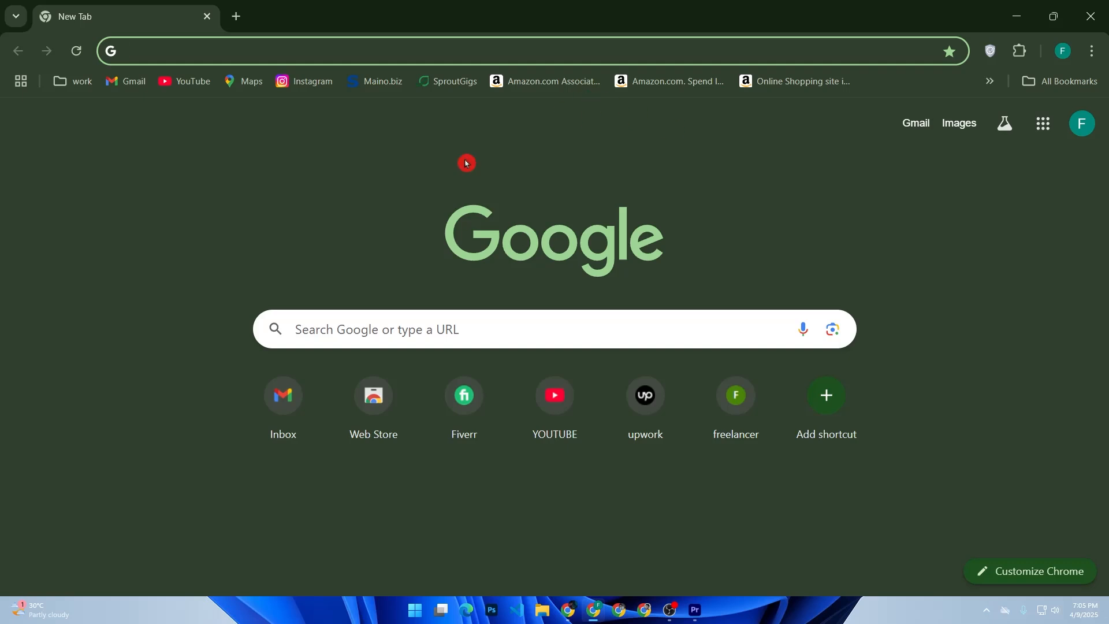
Search Google for LinkedIn, then open its site and sign in with the existing Google account
left_click(356, 322)
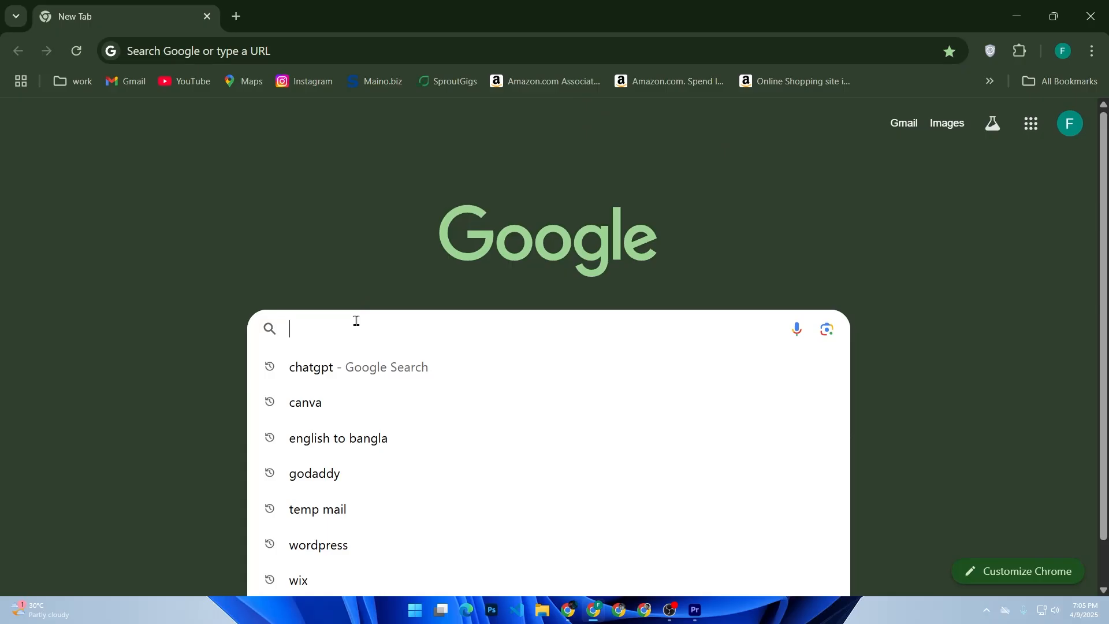
type("linke")
left_click(391, 414)
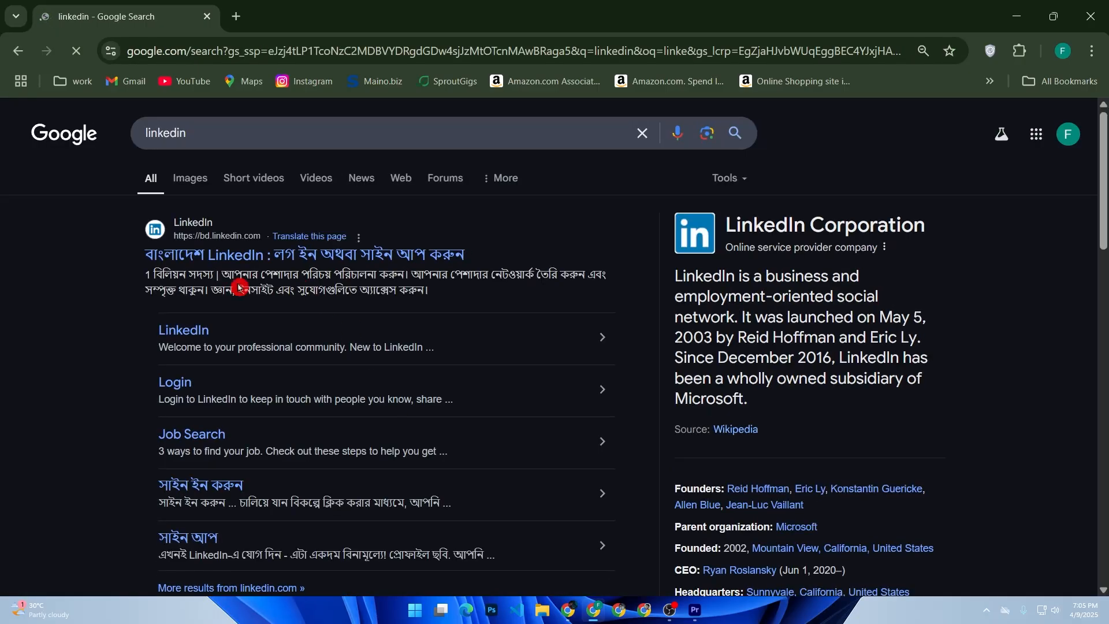
left_click(230, 263)
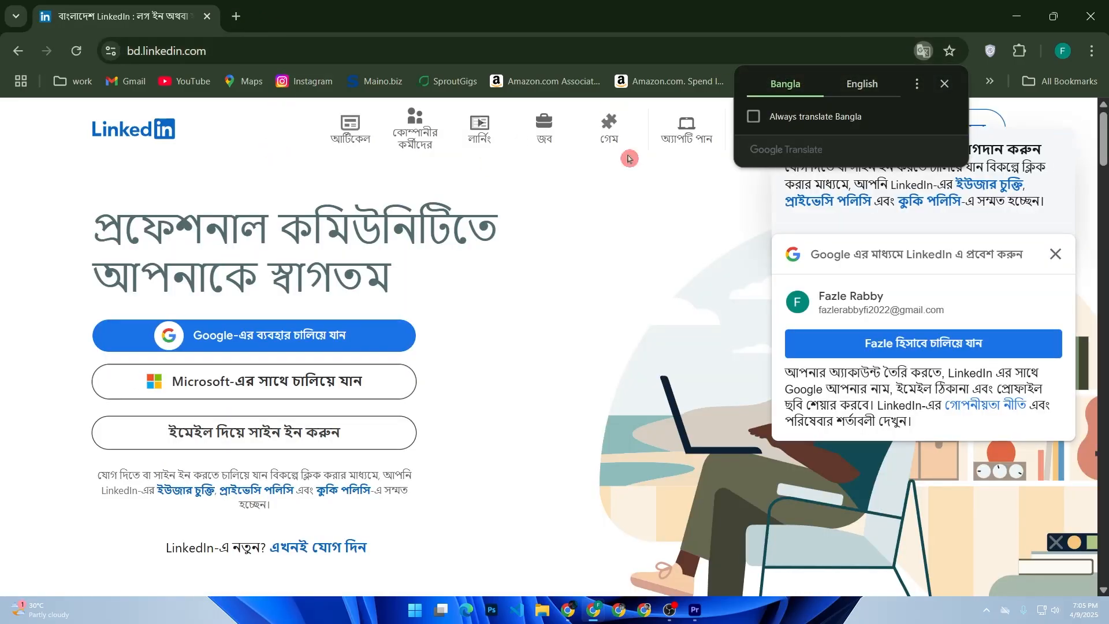
left_click(331, 335)
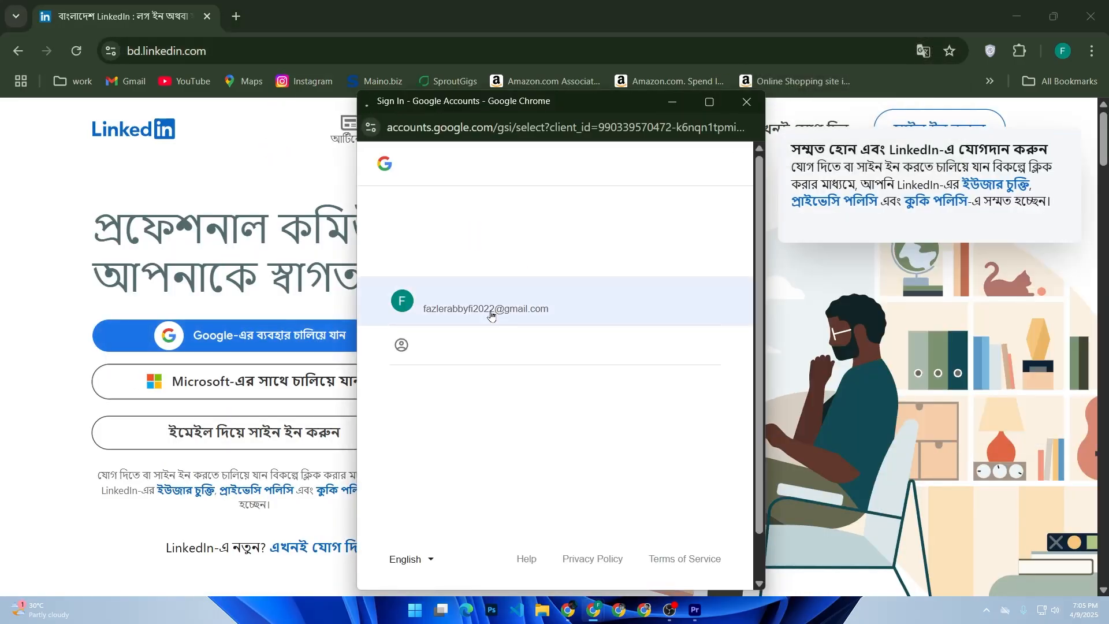
left_click(658, 404)
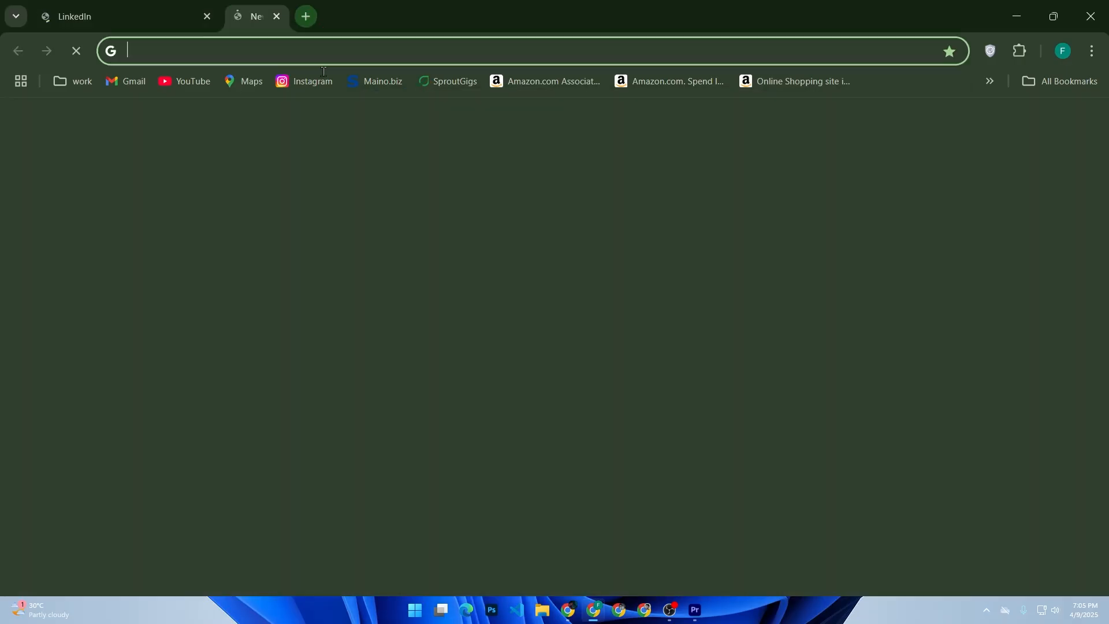
Search Google for "google sheets" in a separate browser tab and open the Google Sheets product page
left_click(390, 332)
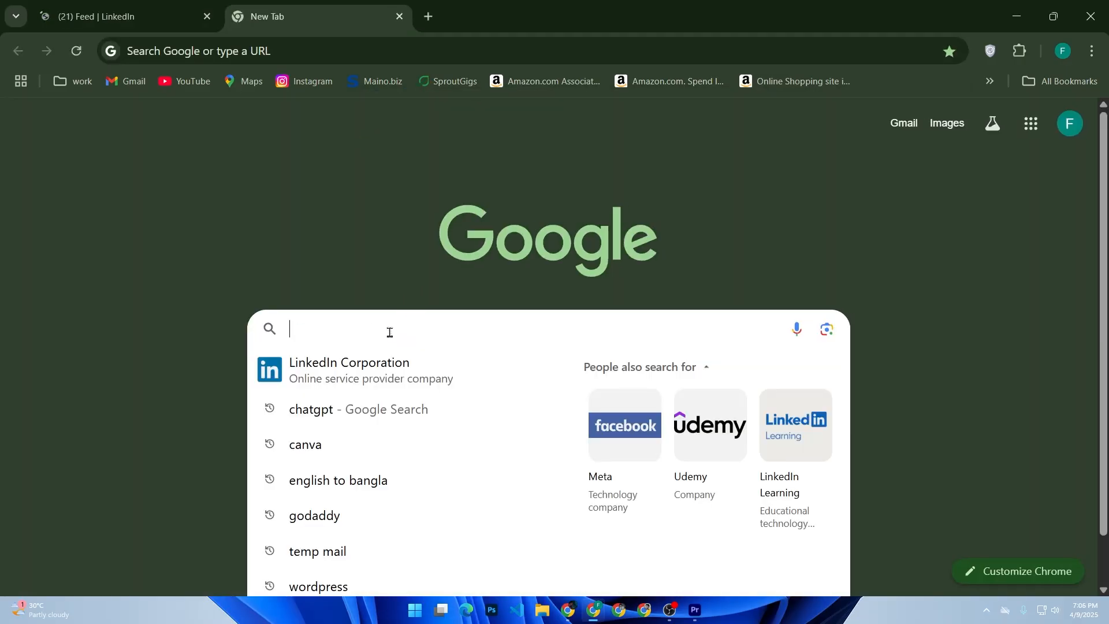
type("google she")
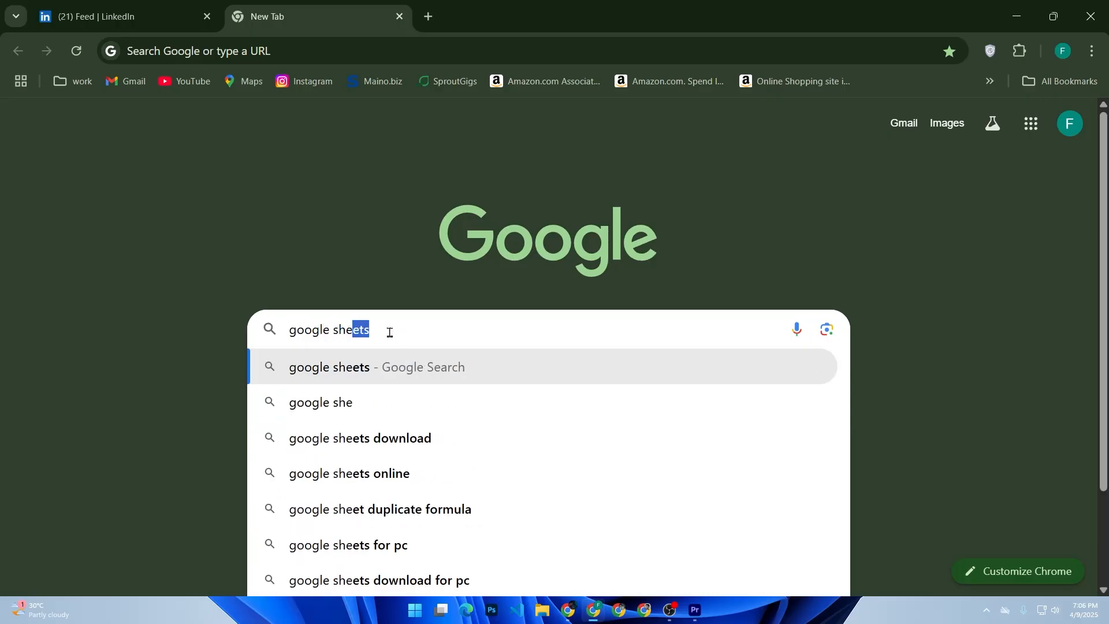
key("Right")
key("Return")
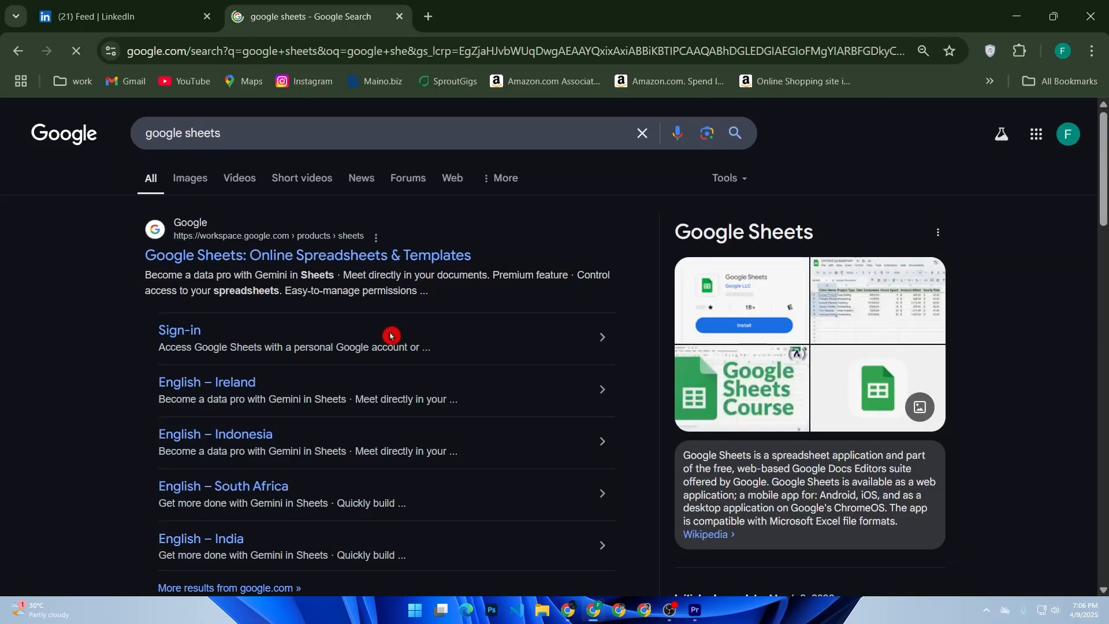
left_click(339, 257)
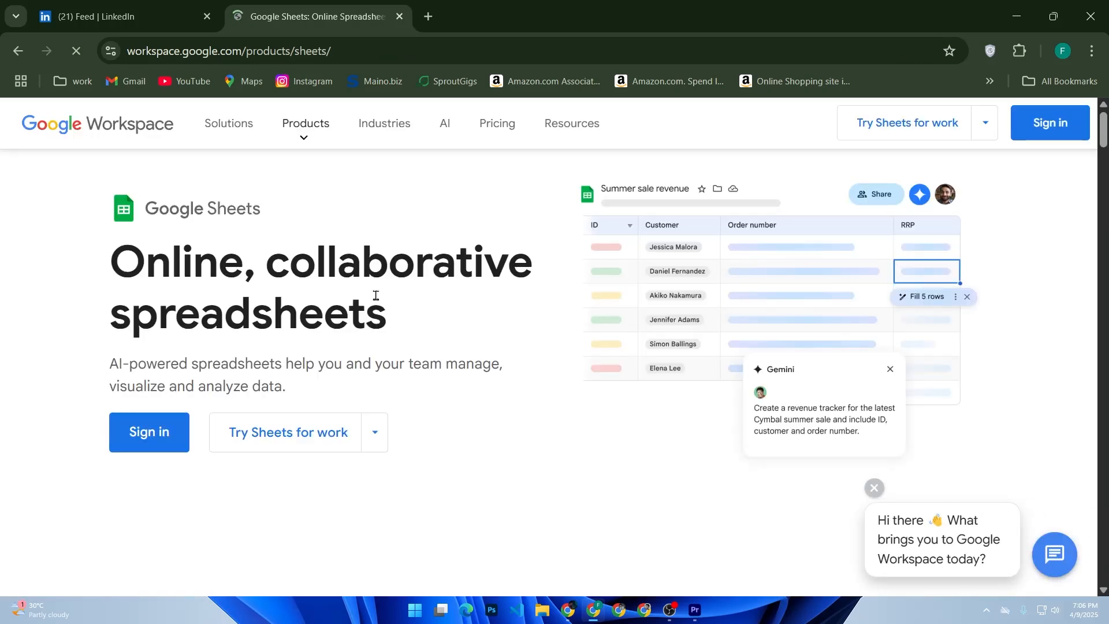
Search for "phantombuster extension" in another browser tab and open the PhantomBuster page in the Chrome Web Store
left_click(428, 16)
left_click(428, 325)
type("pa")
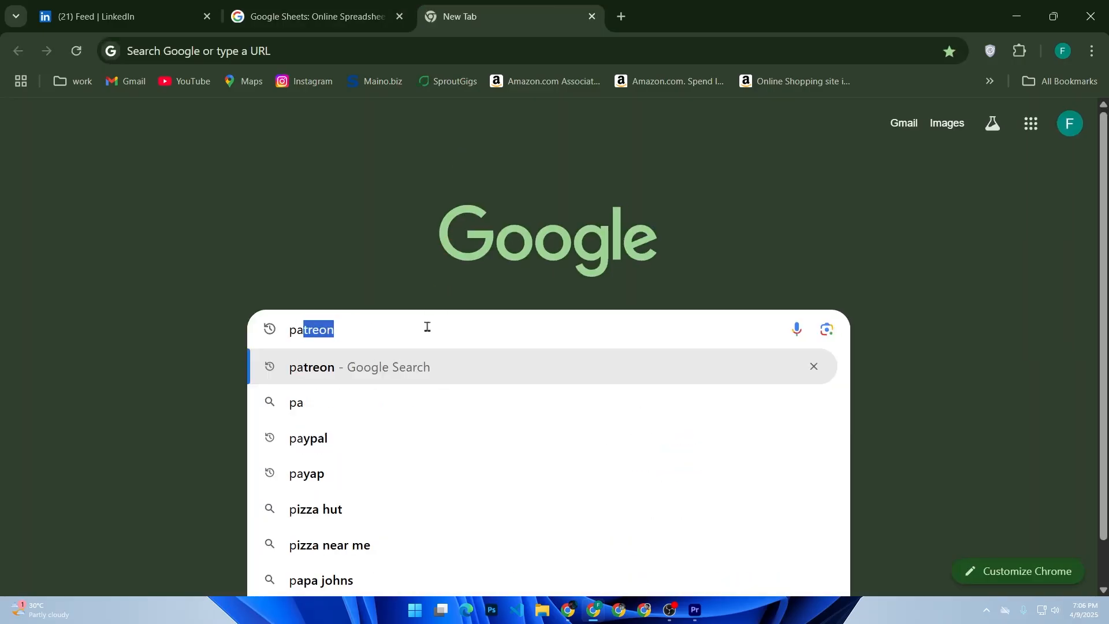
type("nthombu")
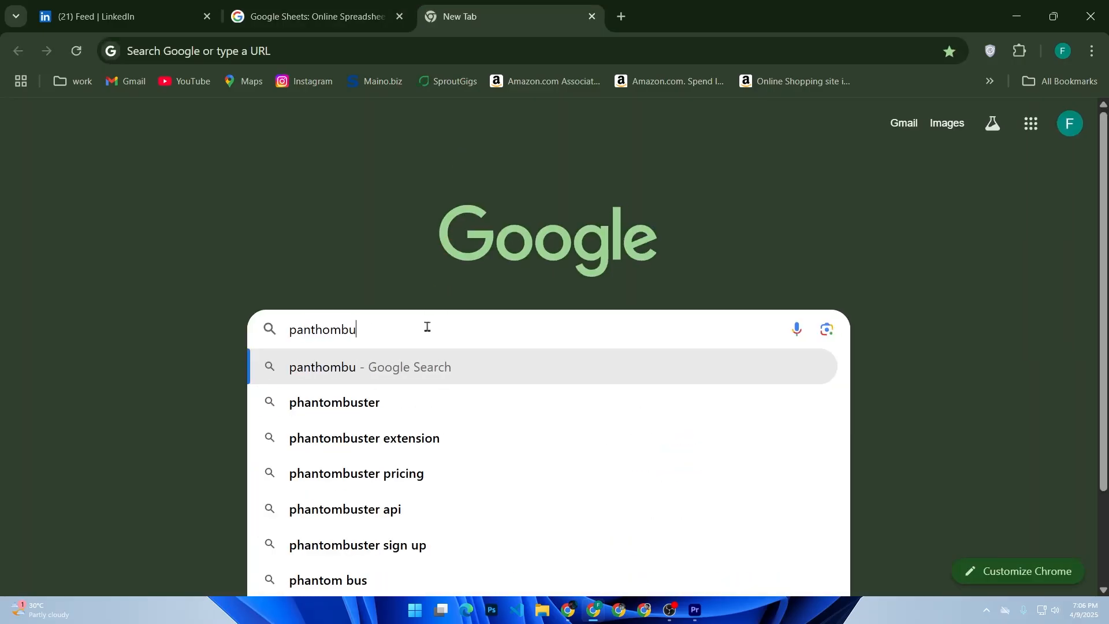
key("Down")
key("Down")
key("Return")
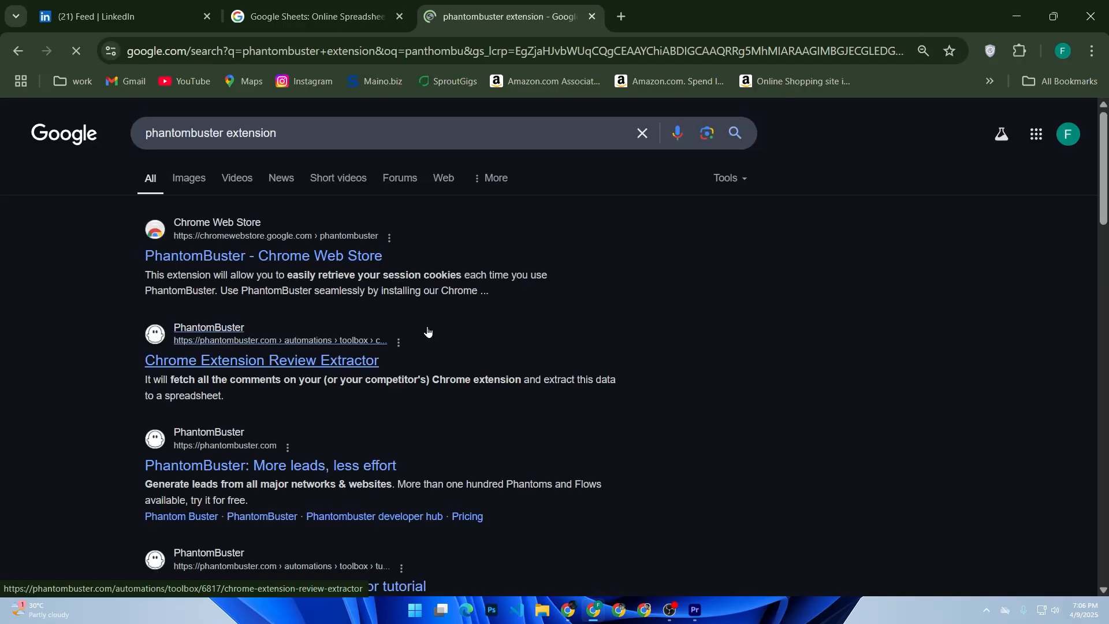
left_click(291, 257)
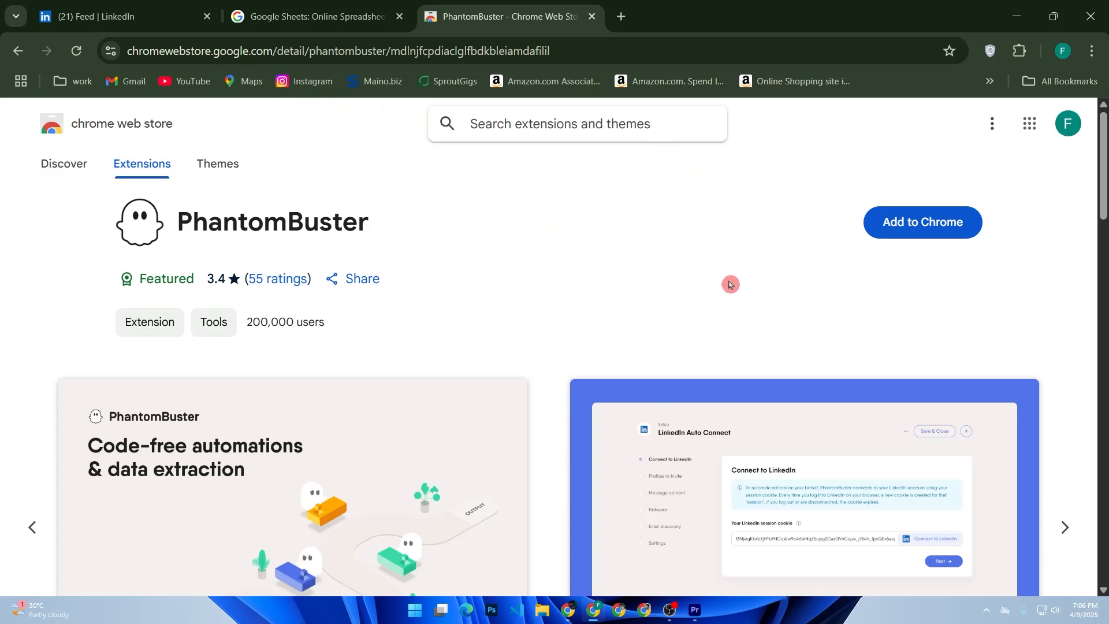
Add the PhantomBuster extension to Chrome and dismiss the installation notice
left_click(892, 228)
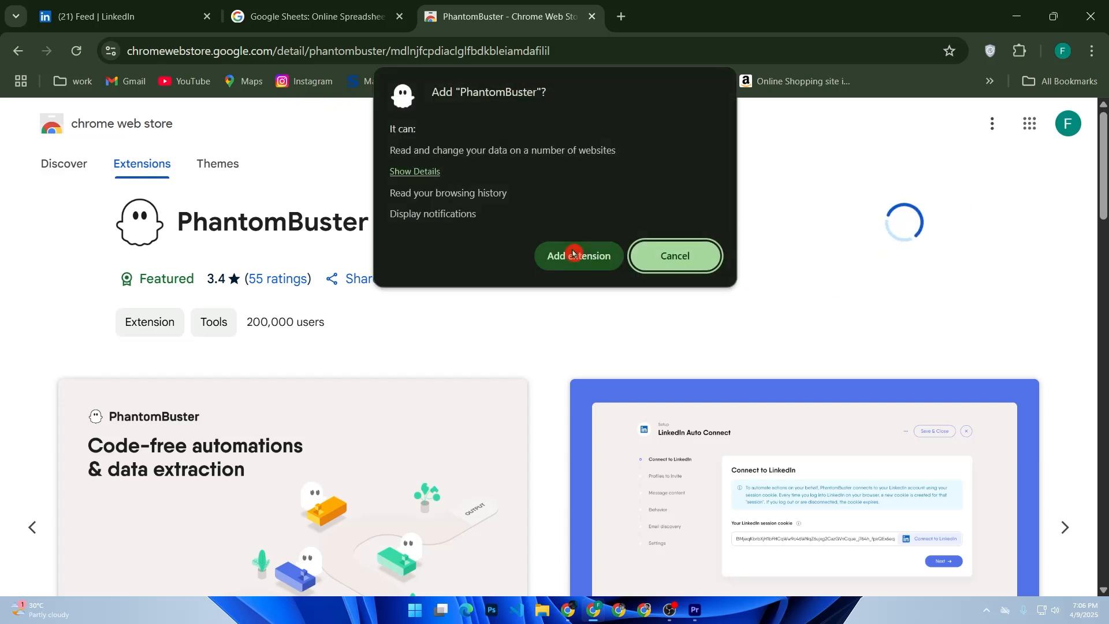
left_click(573, 252)
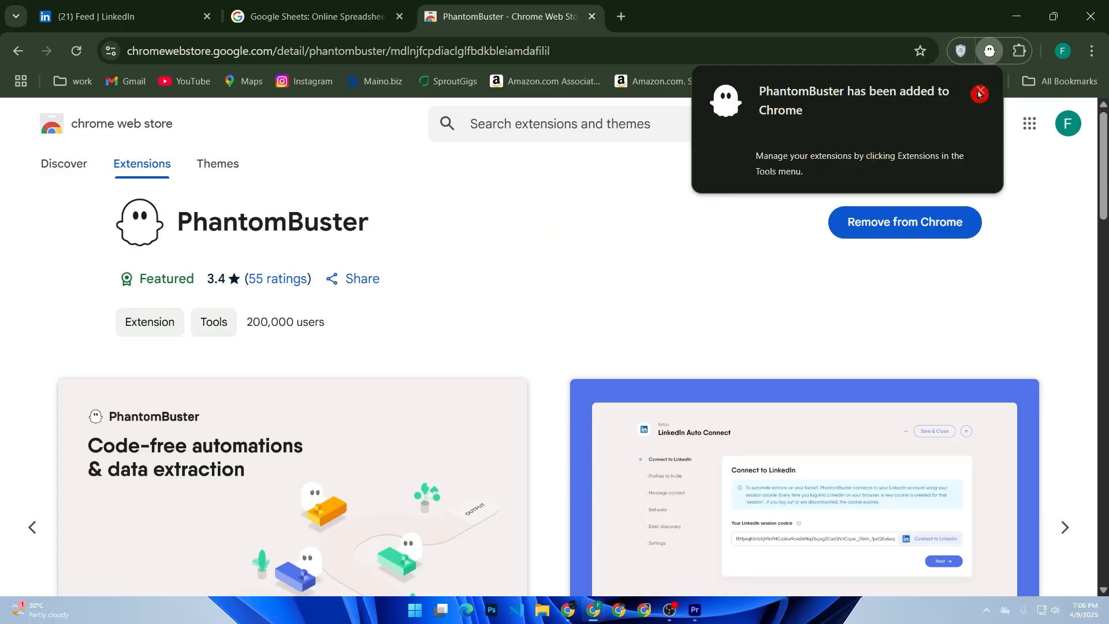
left_click(981, 90)
Launch the PhantomBuster extension and go to its free trial sign-up form, dismissing the cookie notice
left_click(1021, 54)
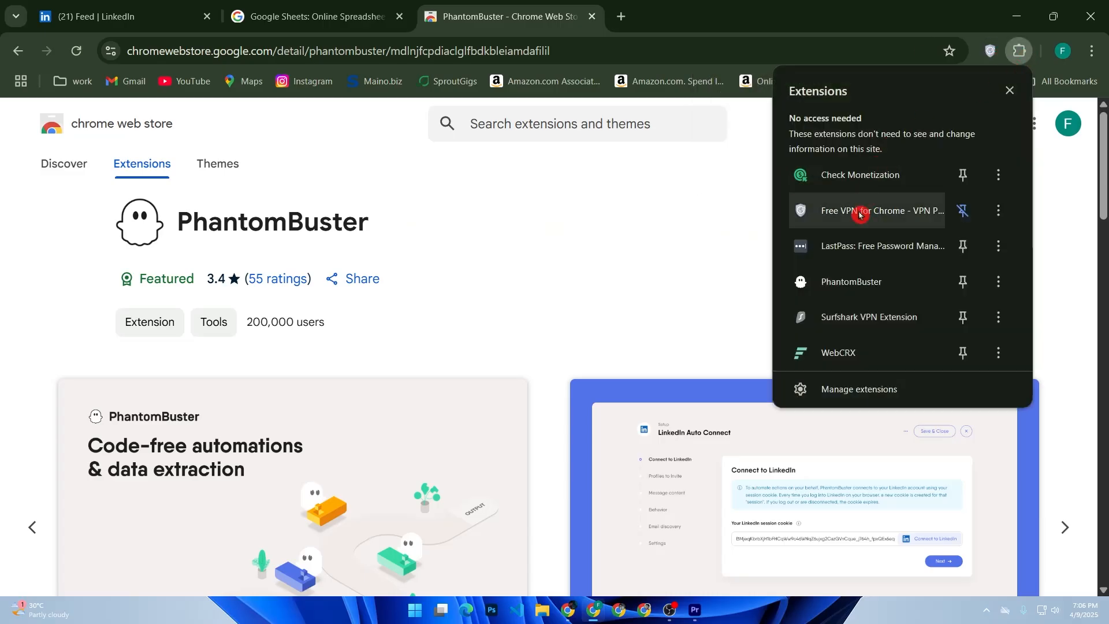
left_click(847, 287)
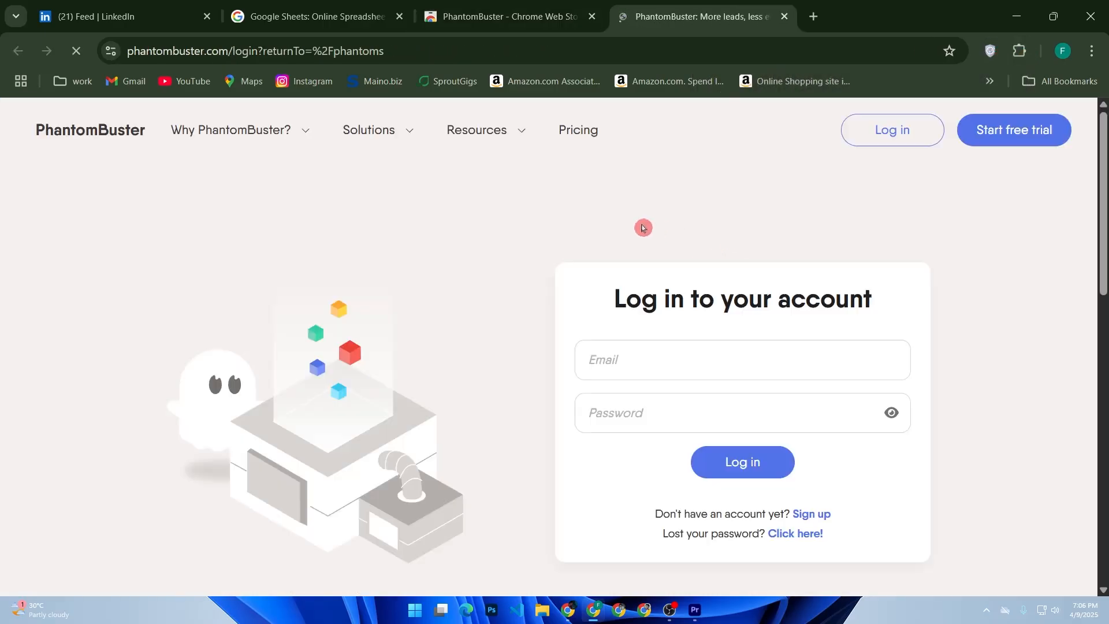
left_click(987, 138)
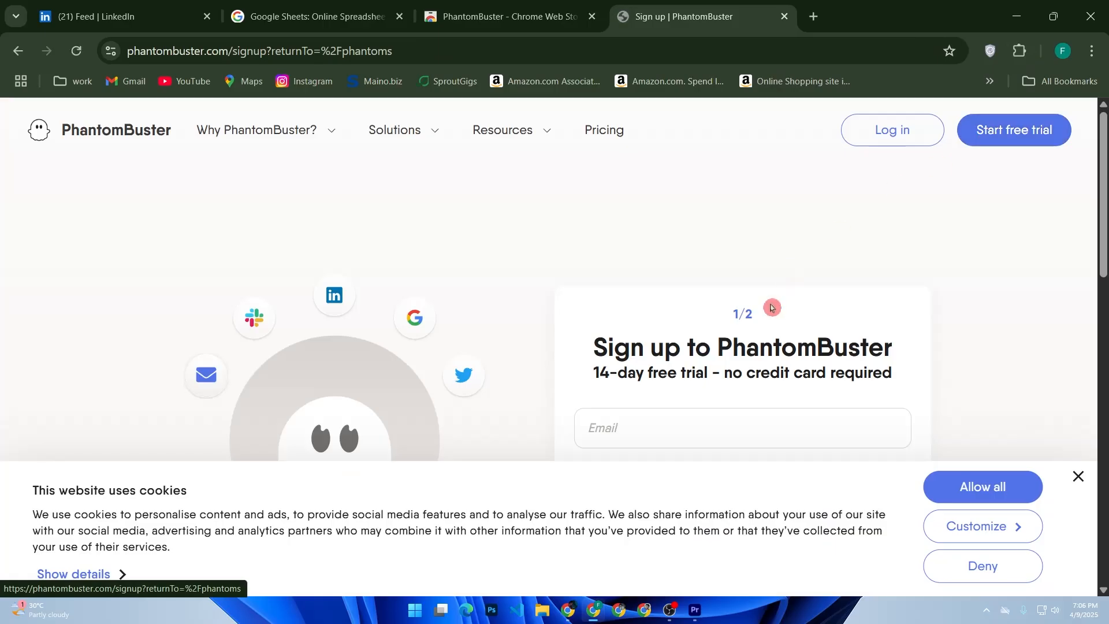
left_click(1081, 476)
Fill in the account email and password on the PhantomBuster sign-up form and start the 14-day free trial
left_click(775, 439)
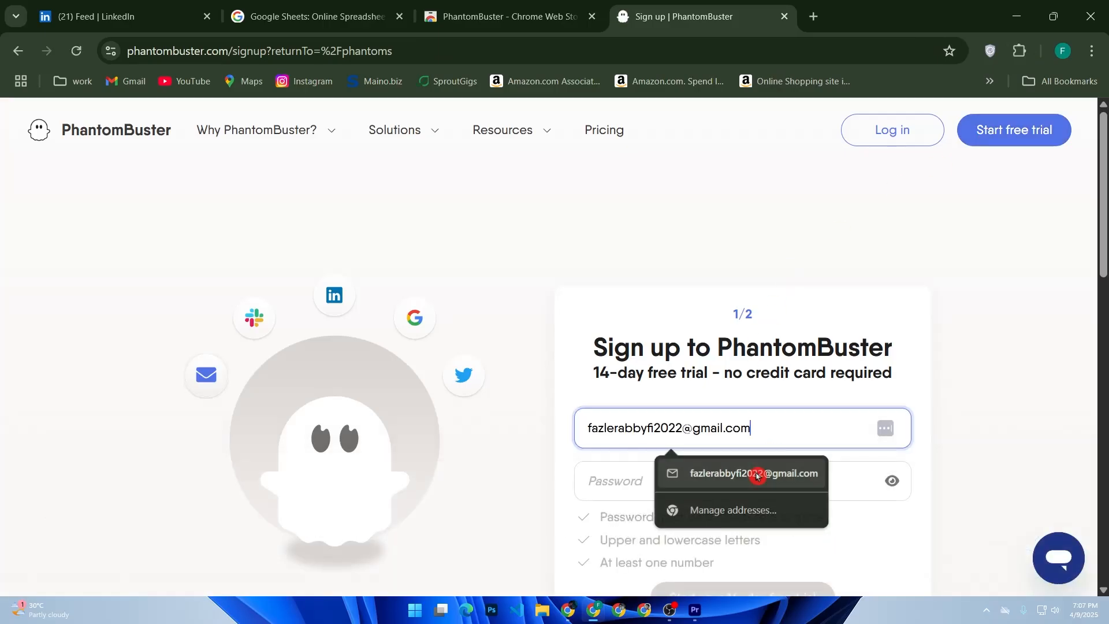
left_click(754, 473)
left_click(726, 483)
left_click(956, 430)
scroll(916, 458, "down", 3)
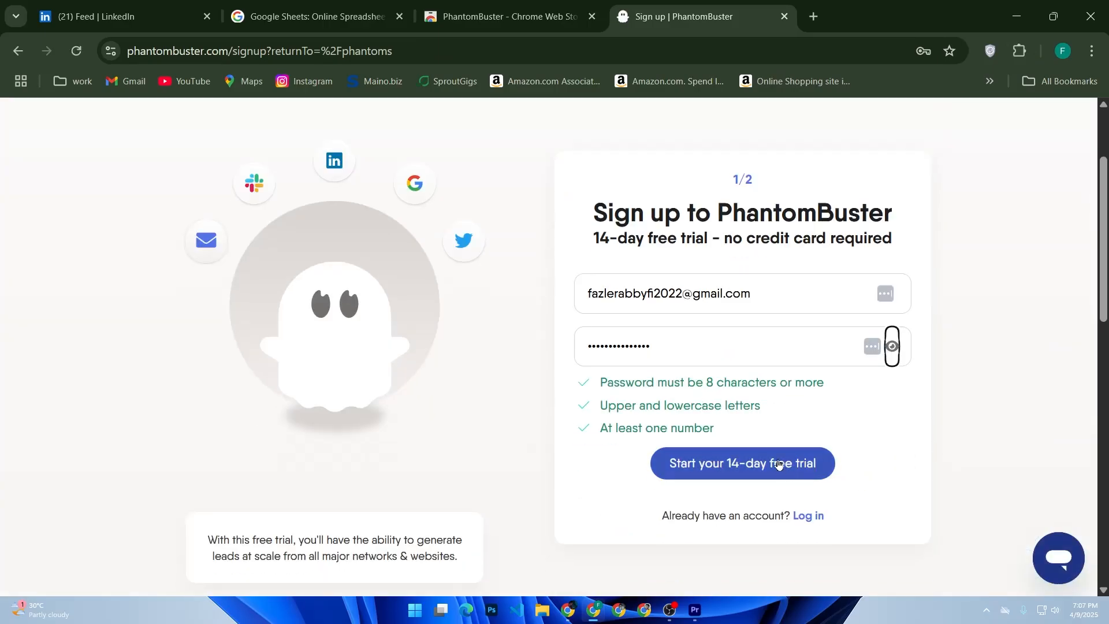
left_click(780, 462)
Fill in the first name, last name and "Music" from the saved details and complete the PhantomBuster sign-up
left_click(626, 315)
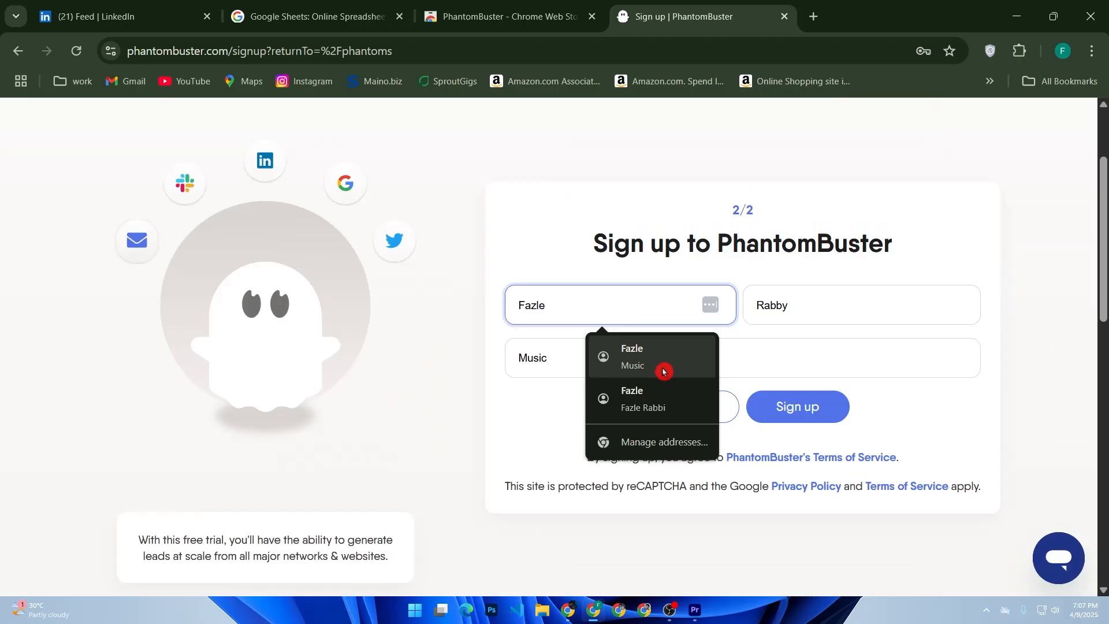
left_click(652, 370)
left_click(757, 410)
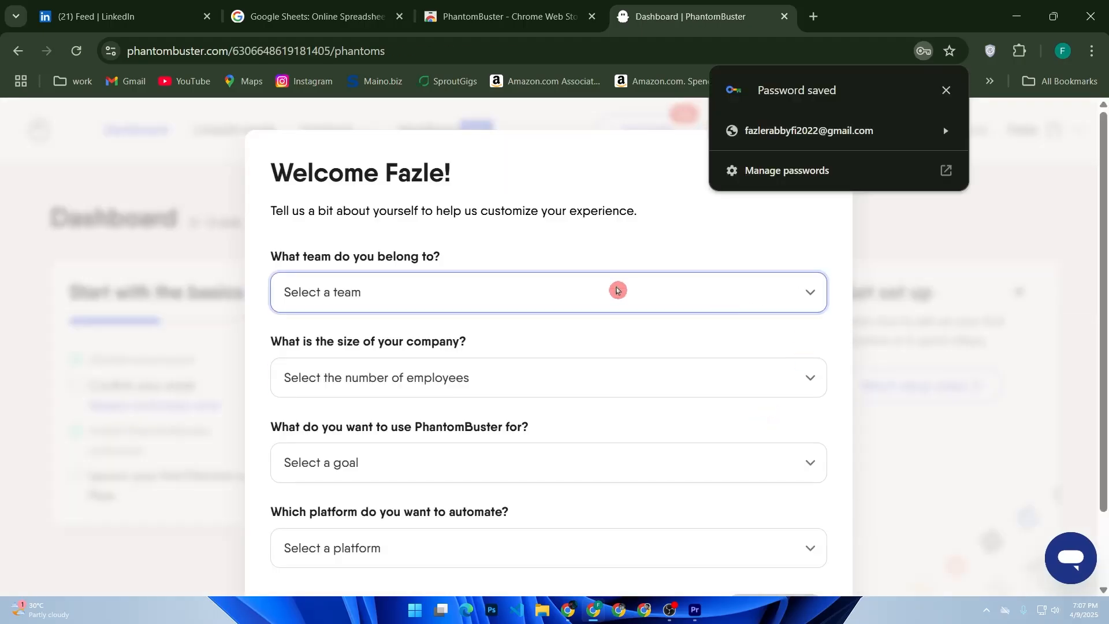
Dismiss the LinkedIn accounts promotion and set the team to Marketing and the company size to 2-10 in the welcome questionnaire
scroll(569, 314, "down", 2)
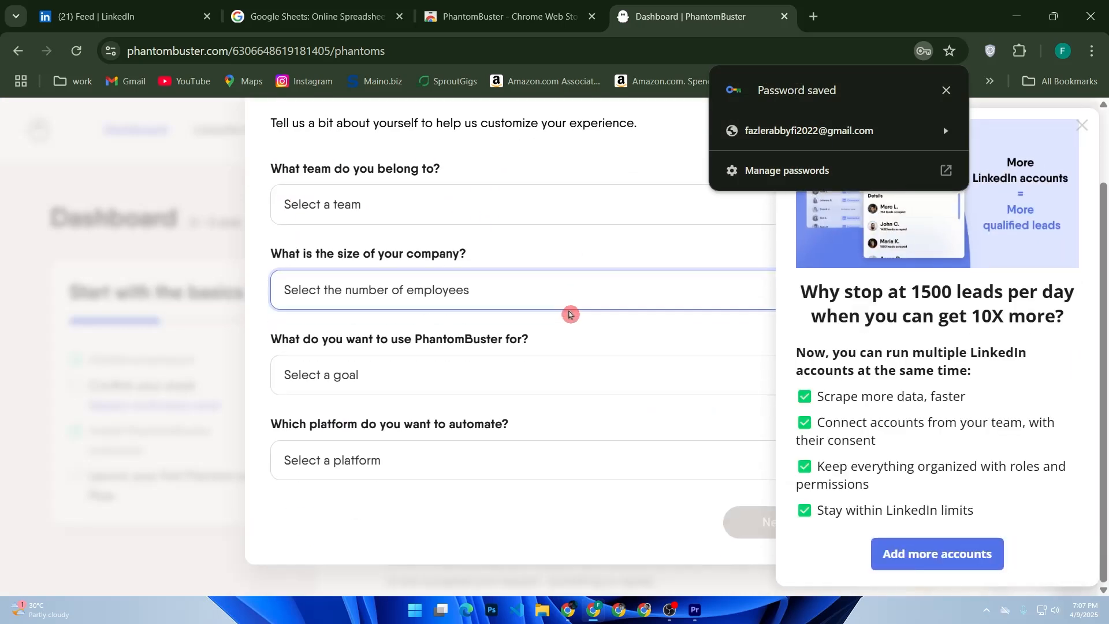
left_click(1082, 125)
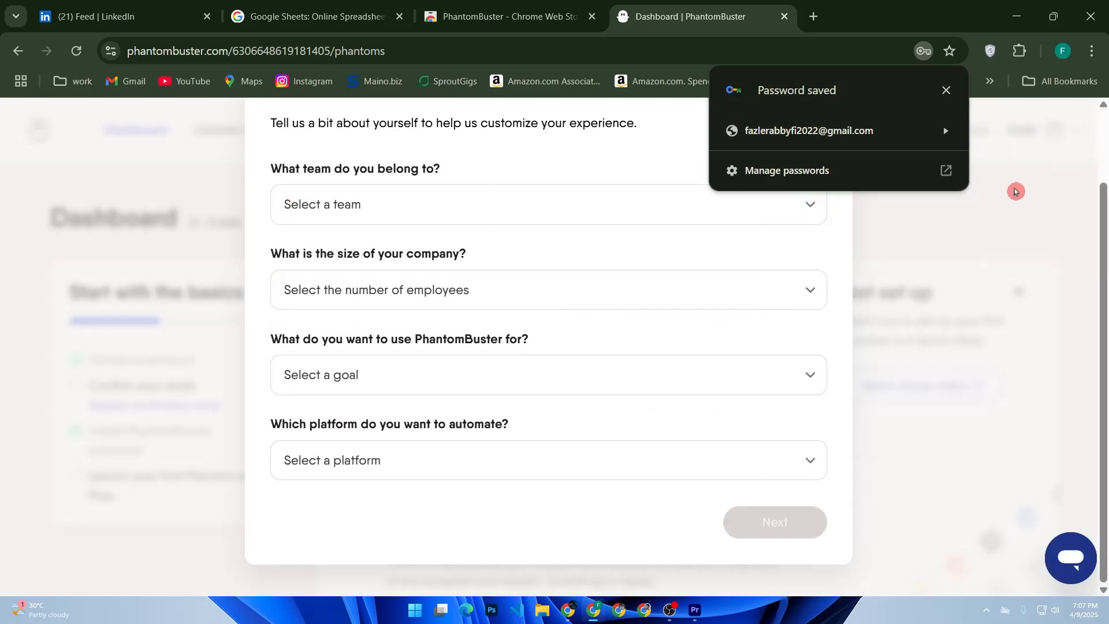
scroll(482, 400, "up", 2)
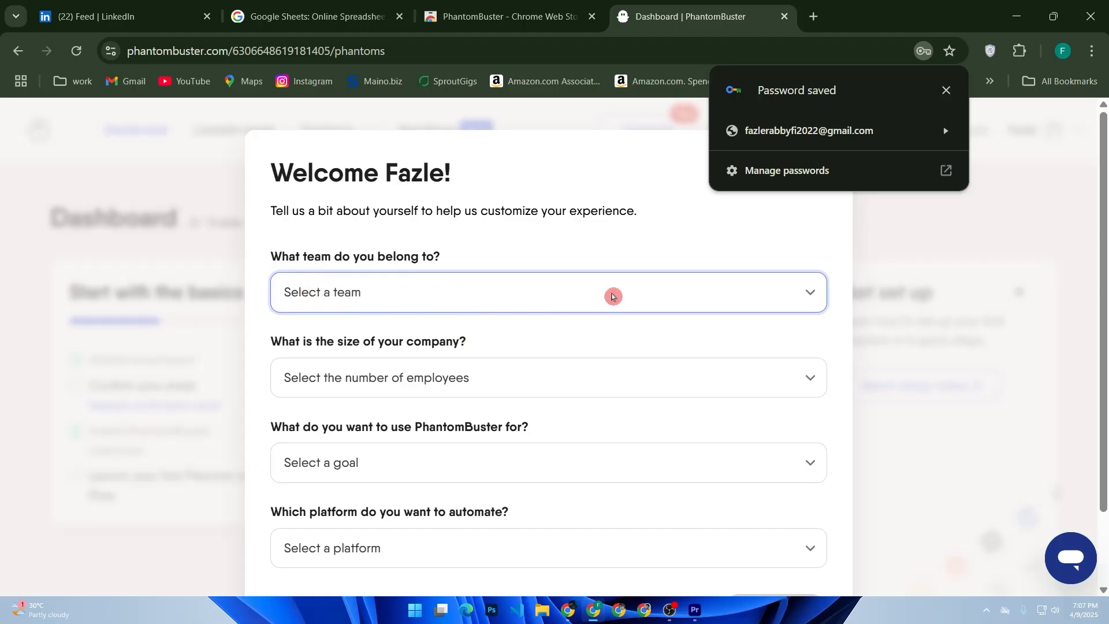
left_click(612, 297)
left_click(434, 323)
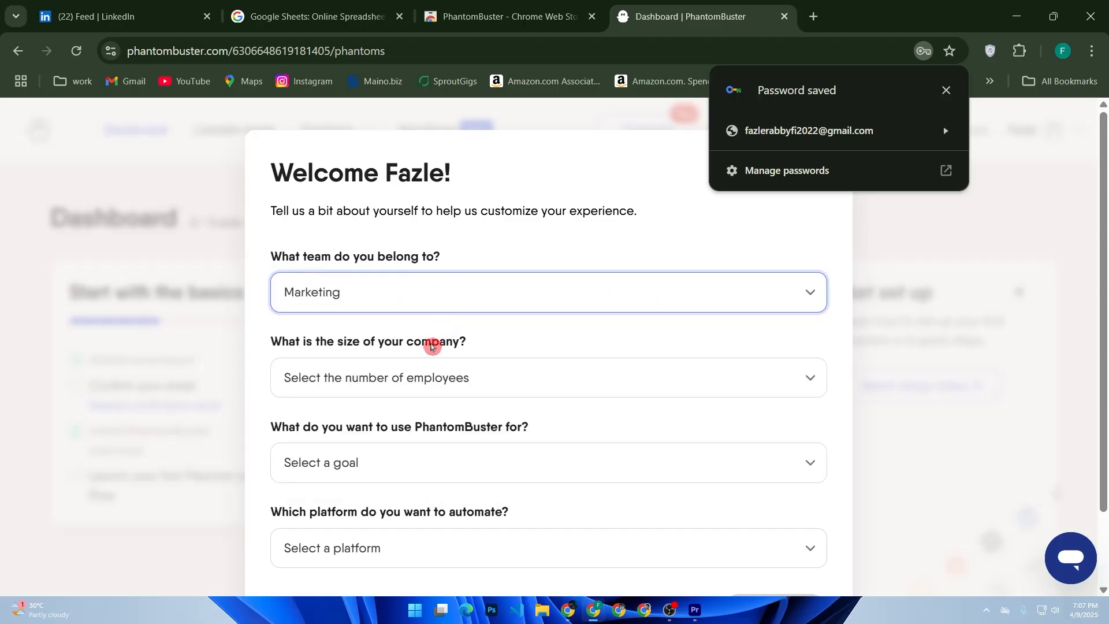
left_click(430, 373)
left_click(404, 426)
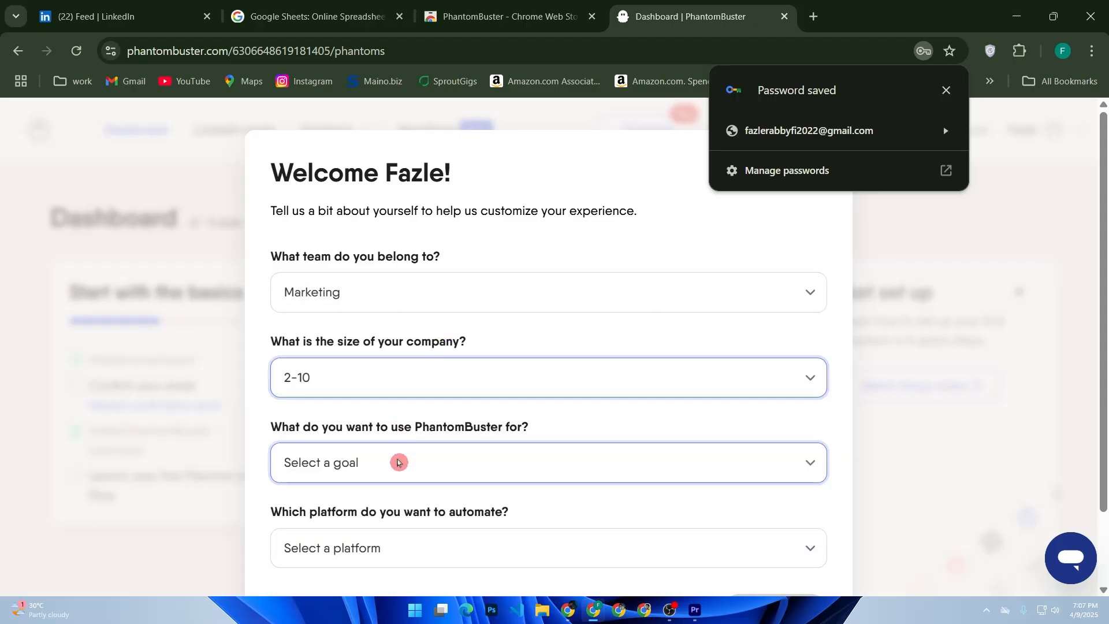
Choose "Find and extract leads" as the goal, select a platform to automate, and submit the questionnaire, dismissing the saved-password notice
left_click(398, 463)
left_click(375, 300)
scroll(358, 428, "down", 2)
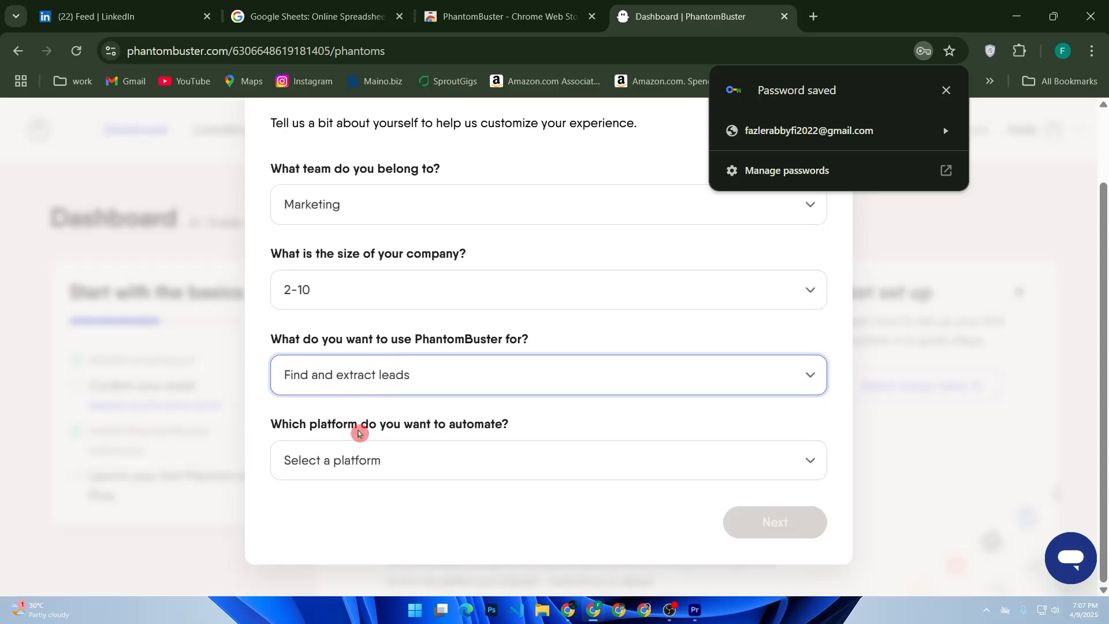
left_click(370, 459)
left_click(388, 297)
left_click(787, 523)
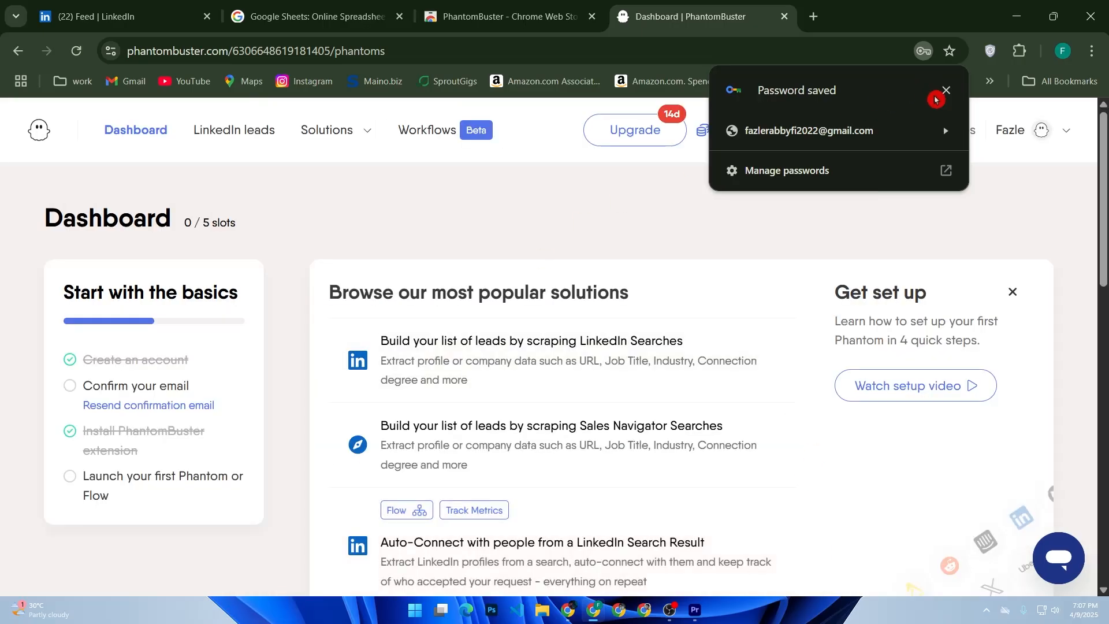
left_click(944, 91)
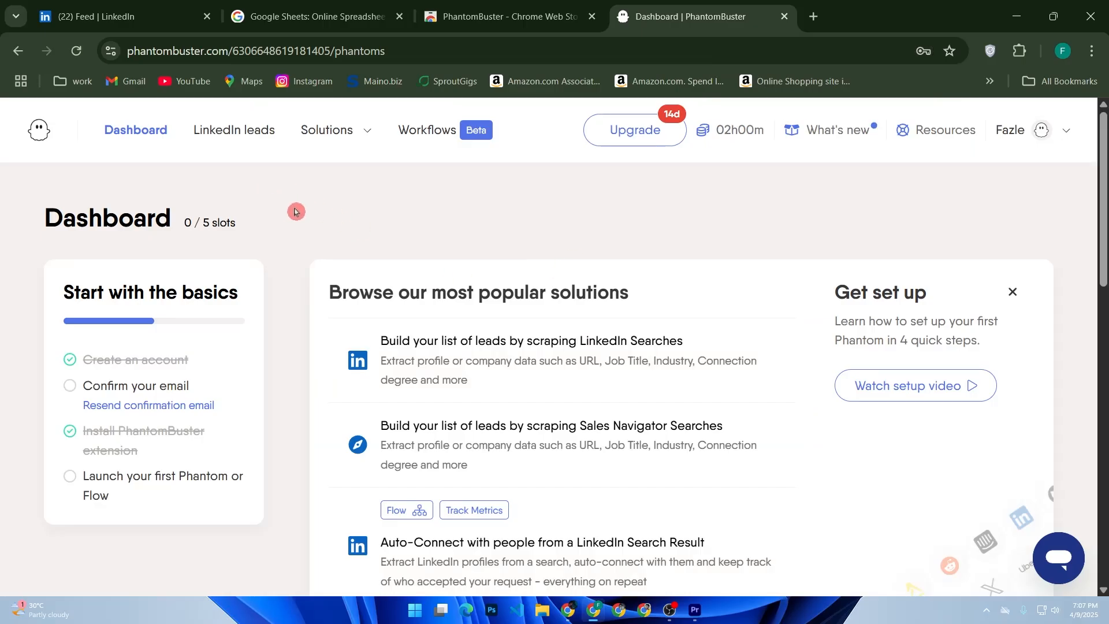
Open the LinkedIn platform solutions in the PhantomBuster store from the dashboard
scroll(296, 231, "down", 2)
scroll(297, 235, "down", 6)
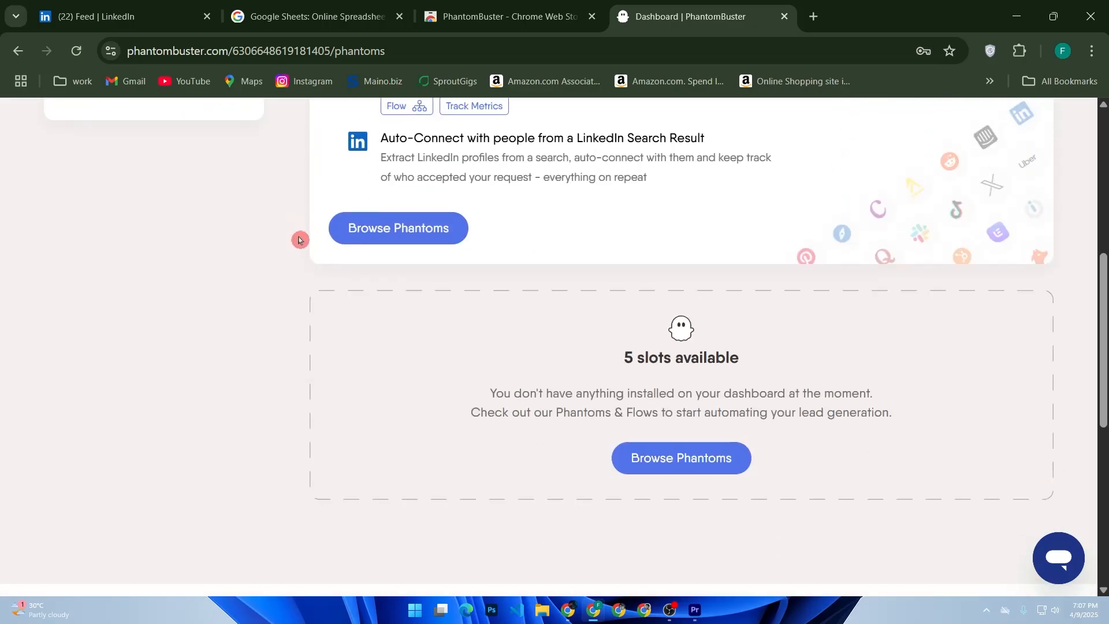
scroll(299, 240, "down", 2)
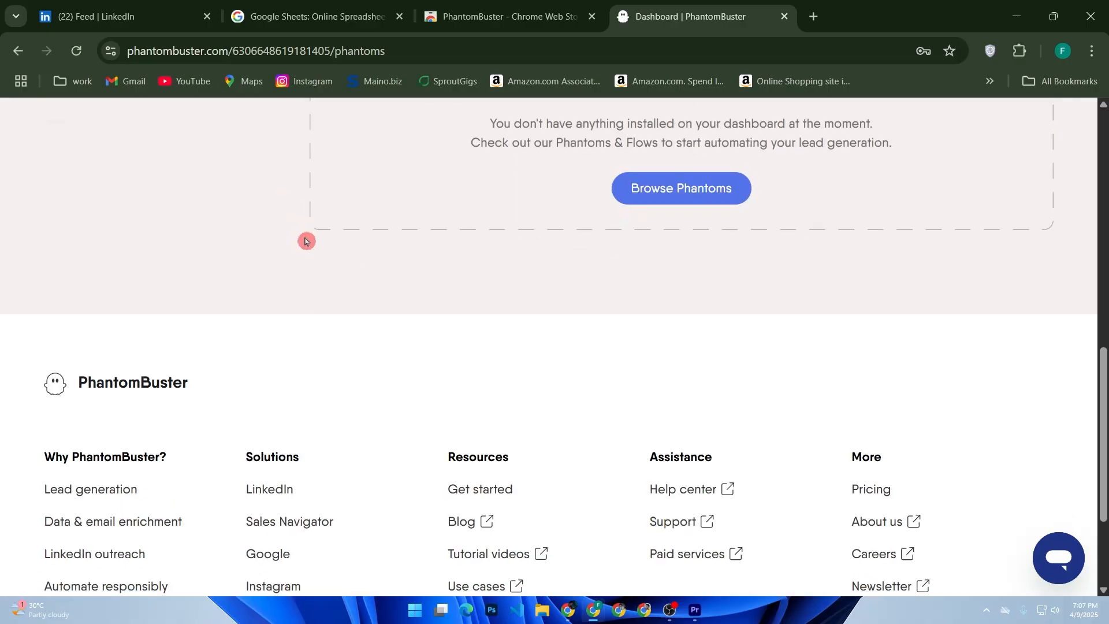
scroll(306, 242, "up", 8)
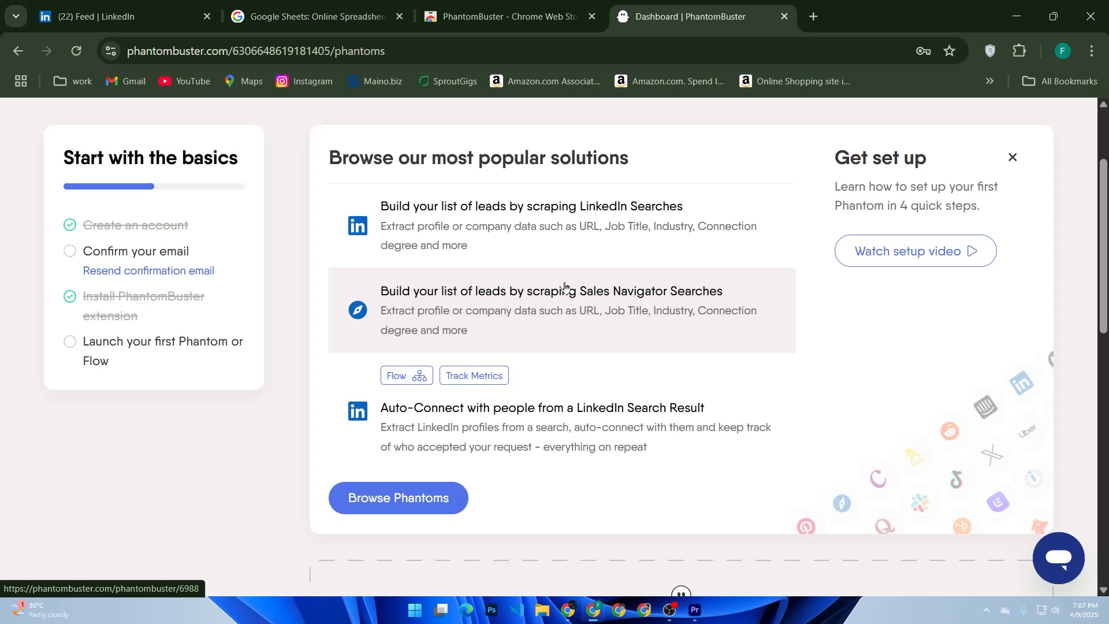
scroll(566, 287, "up", 2)
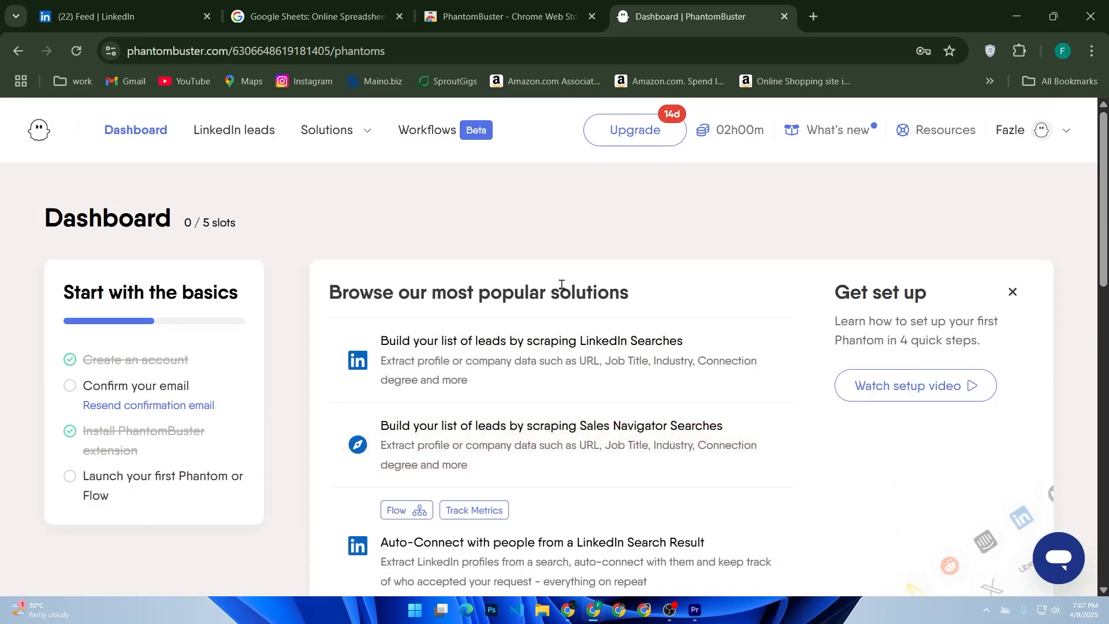
mouse_move(347, 146)
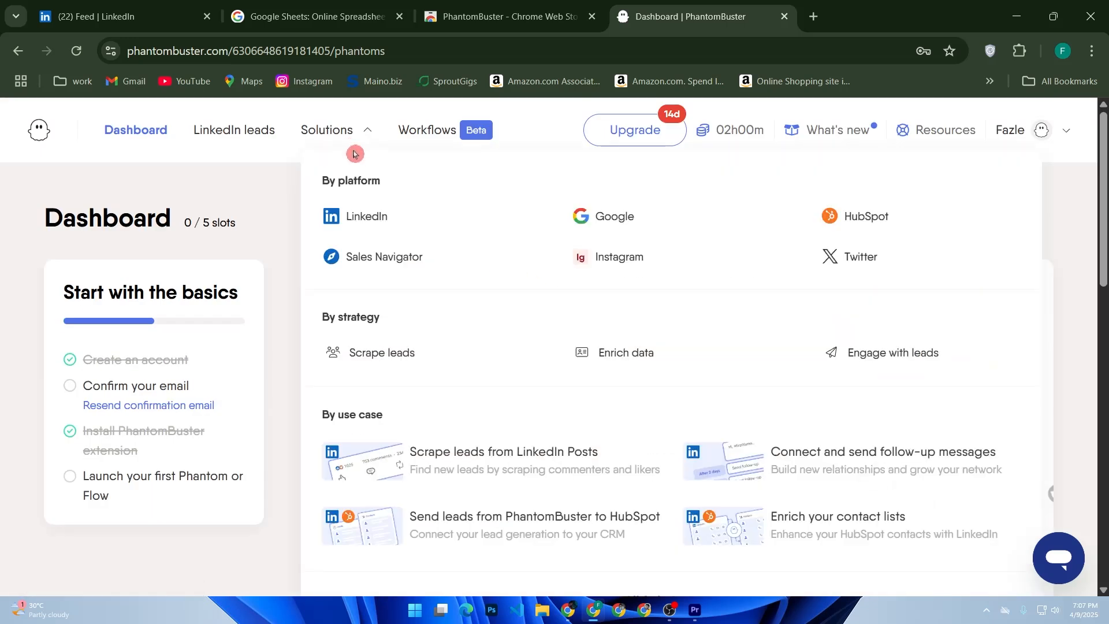
left_click(361, 218)
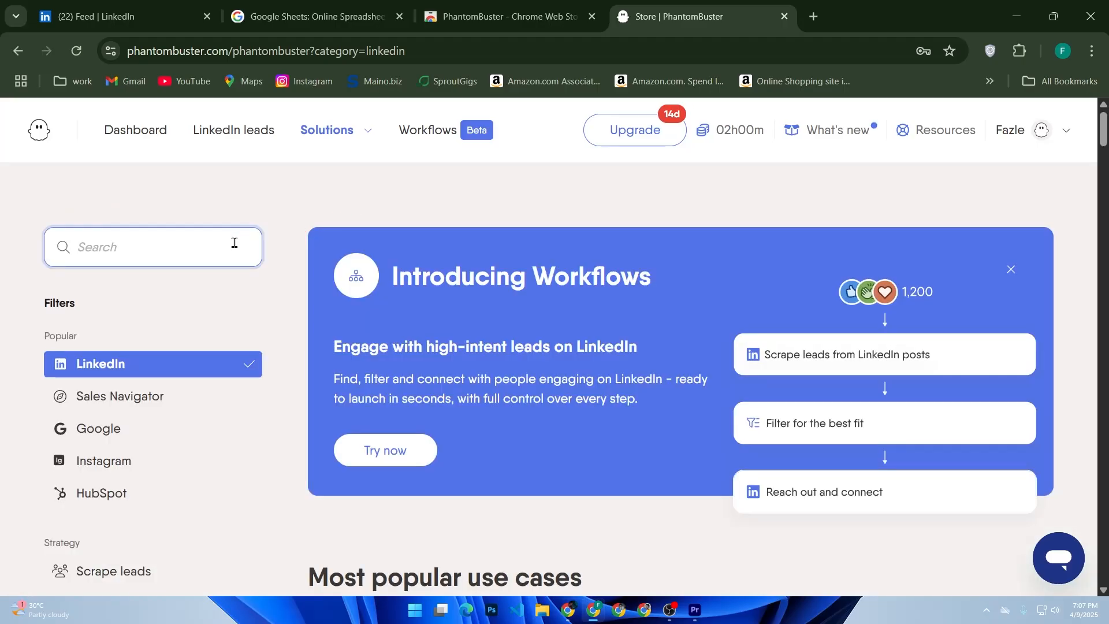
Examine the most popular LinkedIn use cases in the store, toggling the LinkedIn filter off and on again
scroll(445, 332, "down", 4)
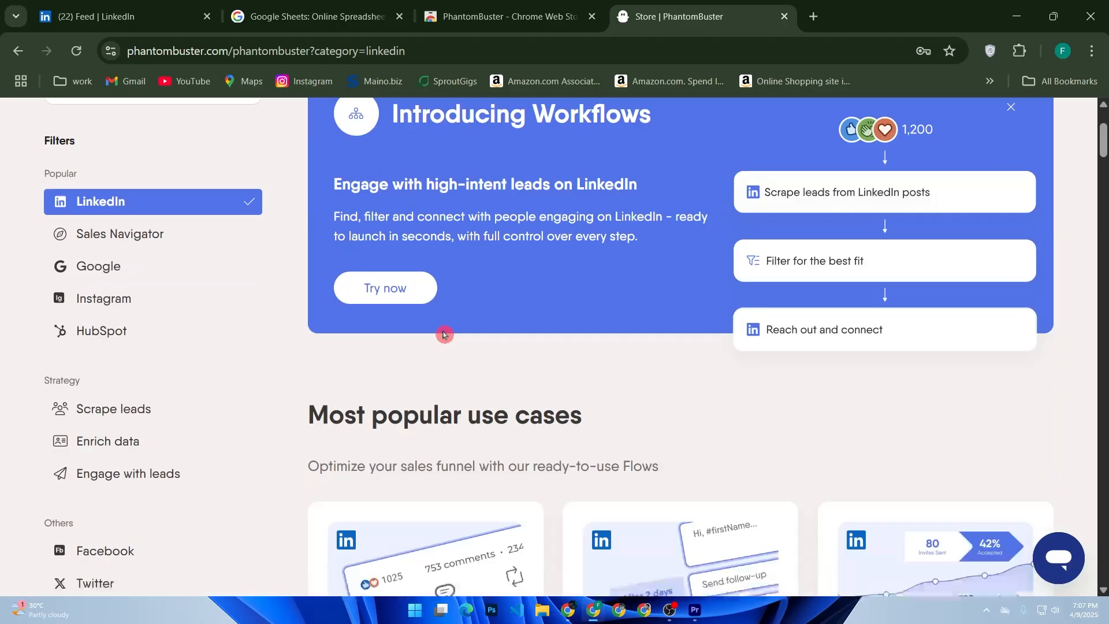
scroll(446, 332, "down", 2)
scroll(447, 332, "down", 2)
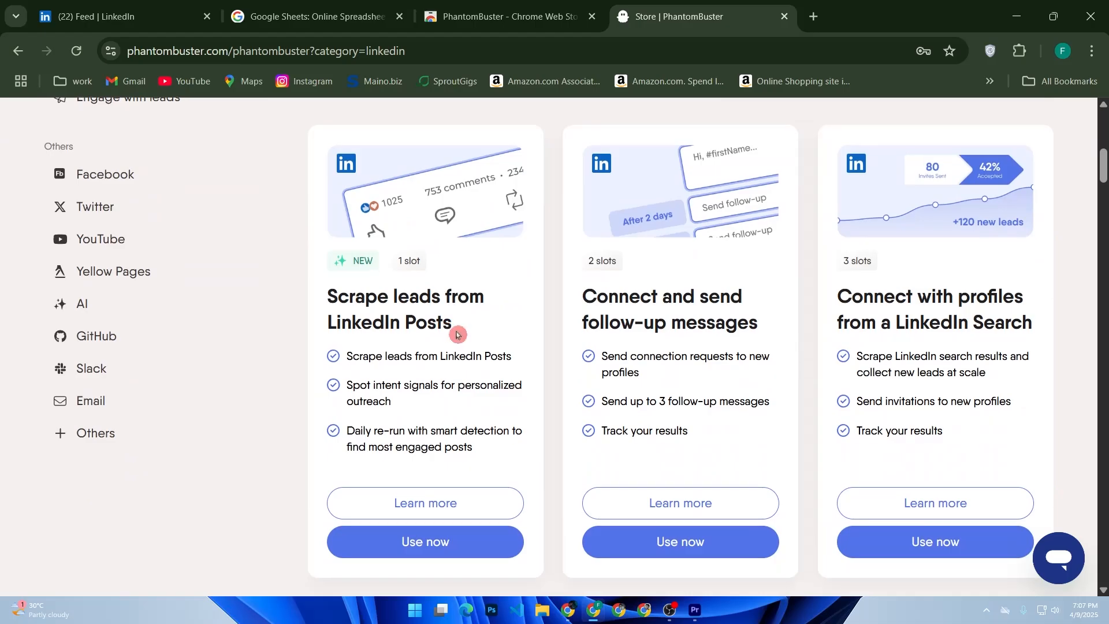
scroll(457, 334, "up", 6)
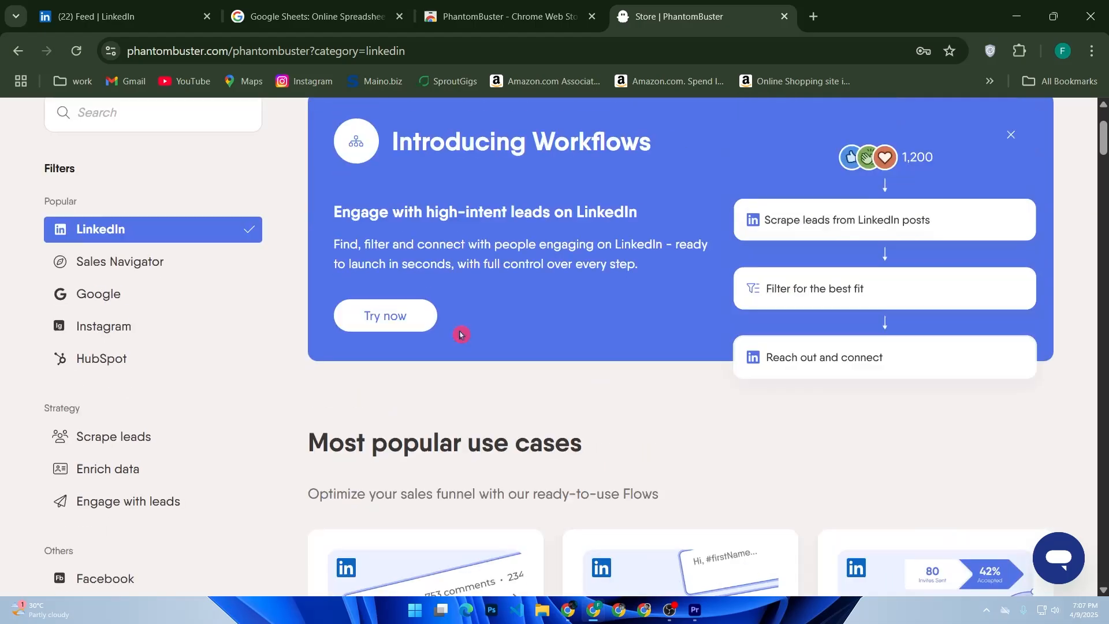
left_click(227, 239)
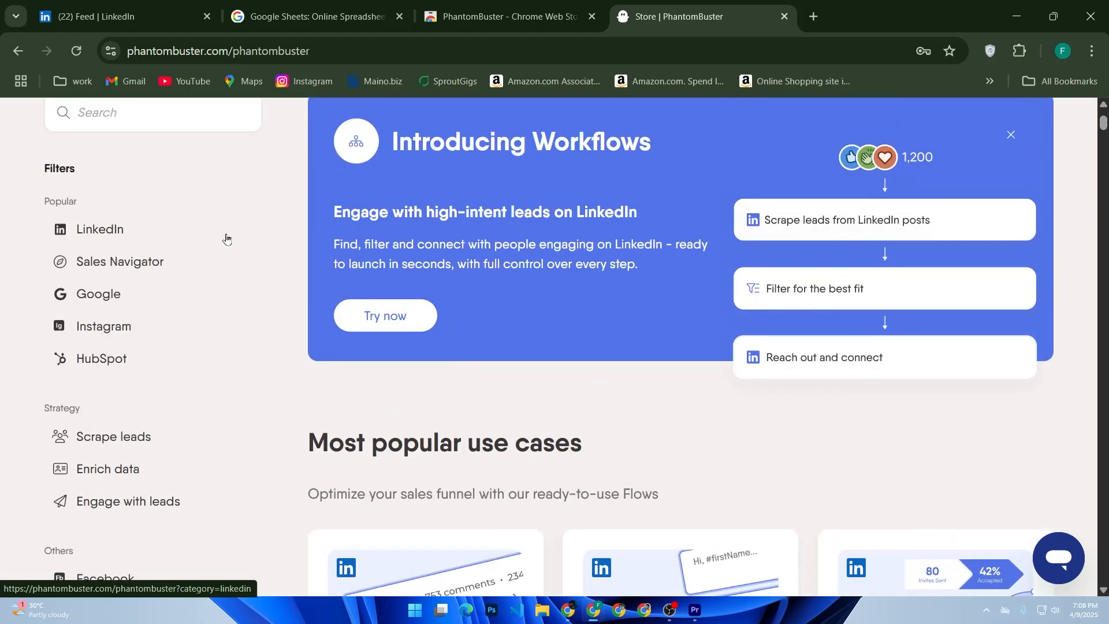
left_click(210, 235)
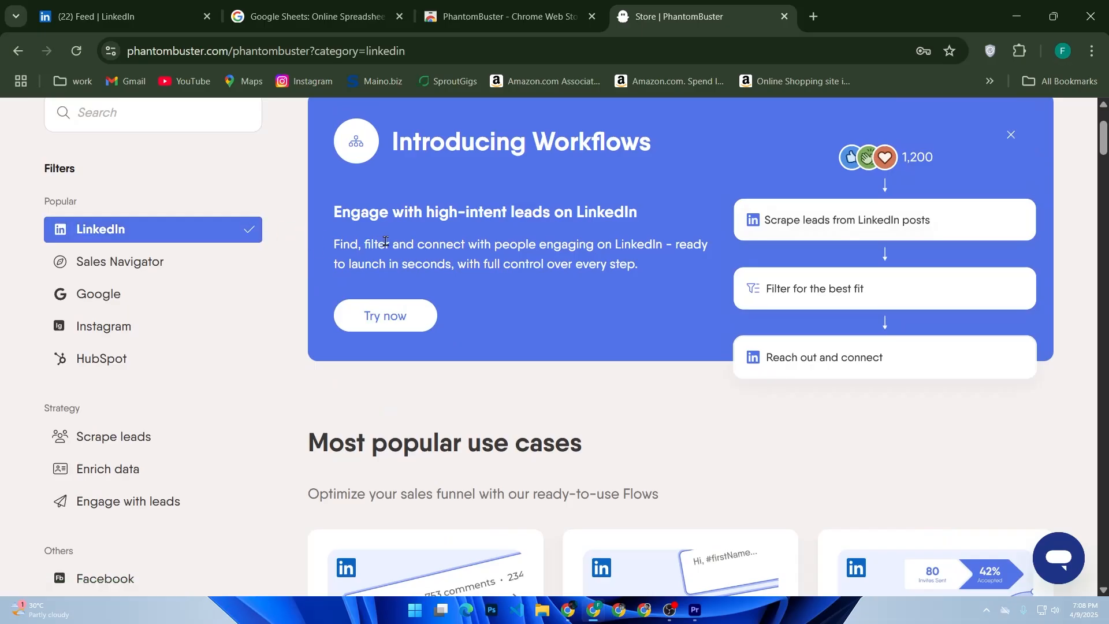
left_click(498, 237)
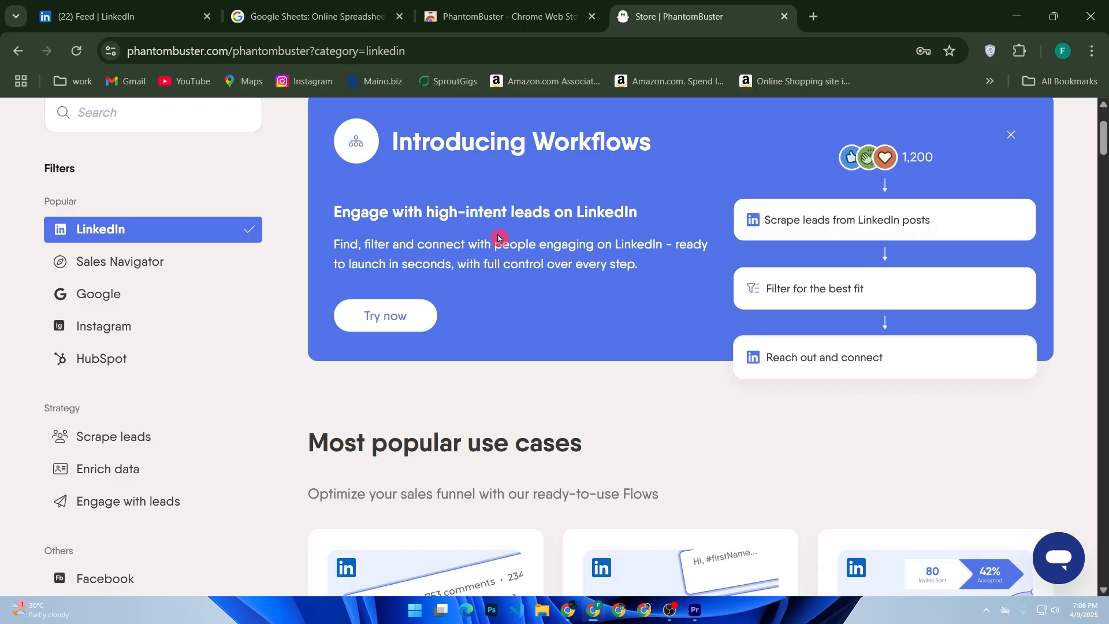
scroll(498, 238, "down", 5)
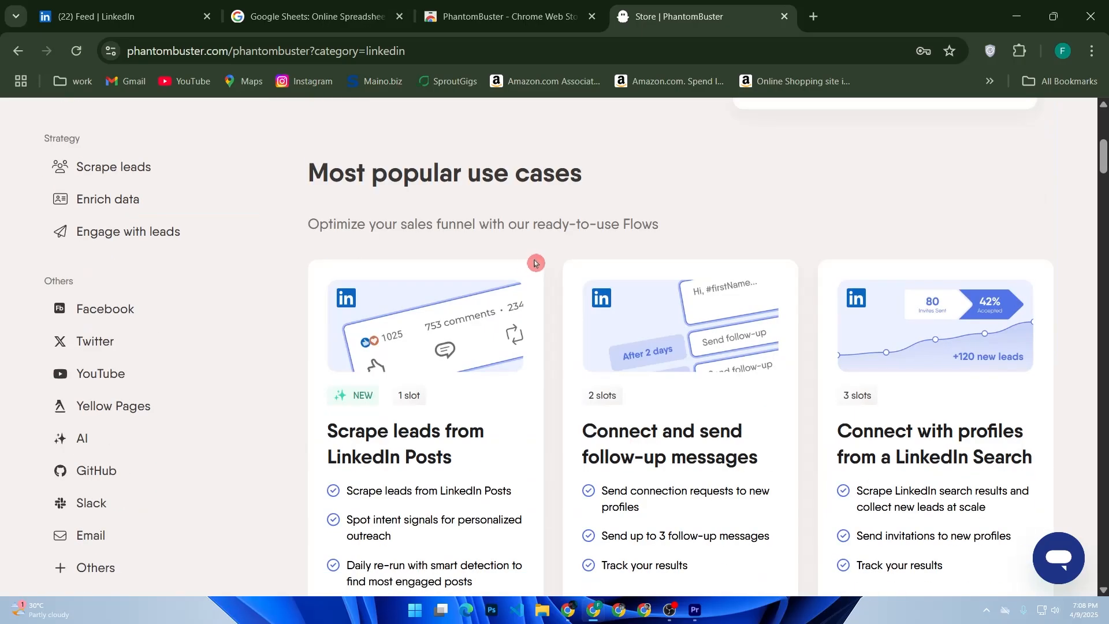
scroll(536, 260, "up", 2)
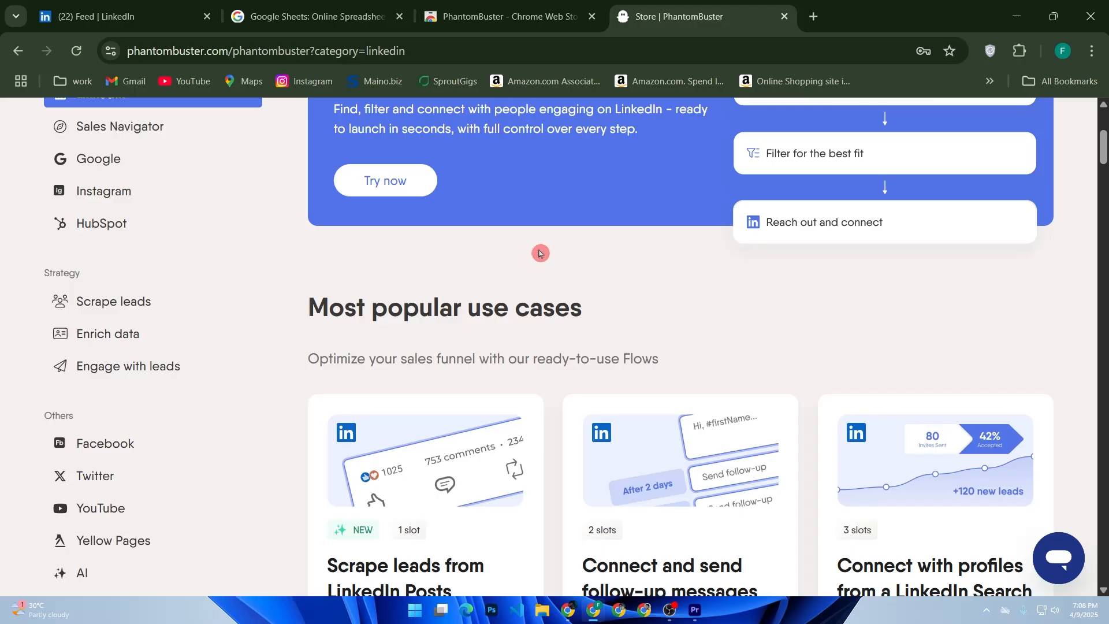
scroll(540, 253, "down", 2)
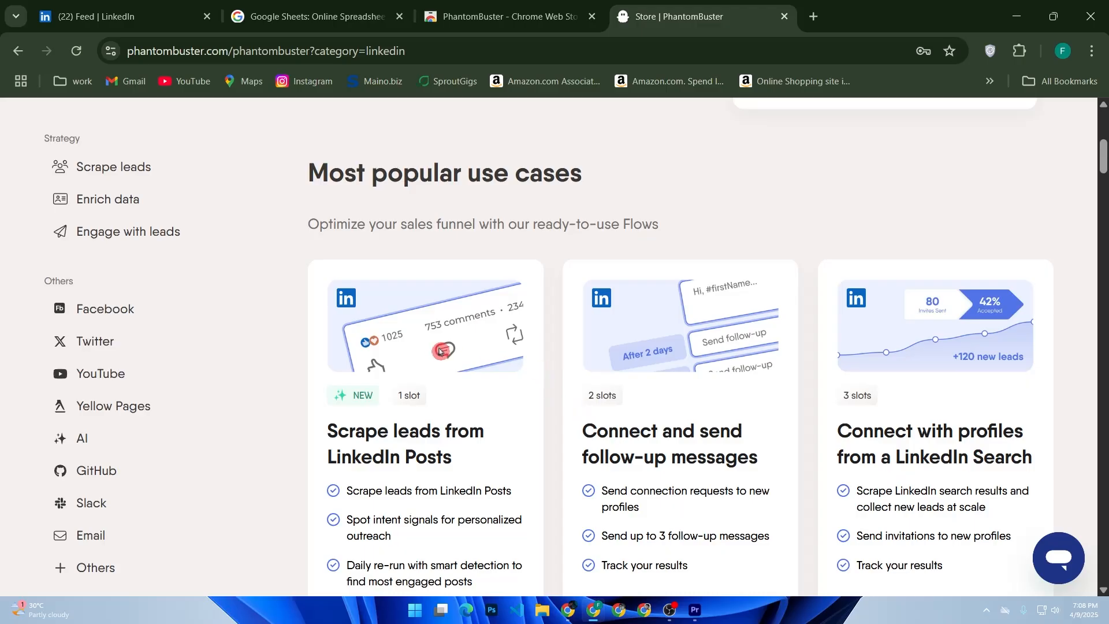
scroll(364, 351, "up", 4)
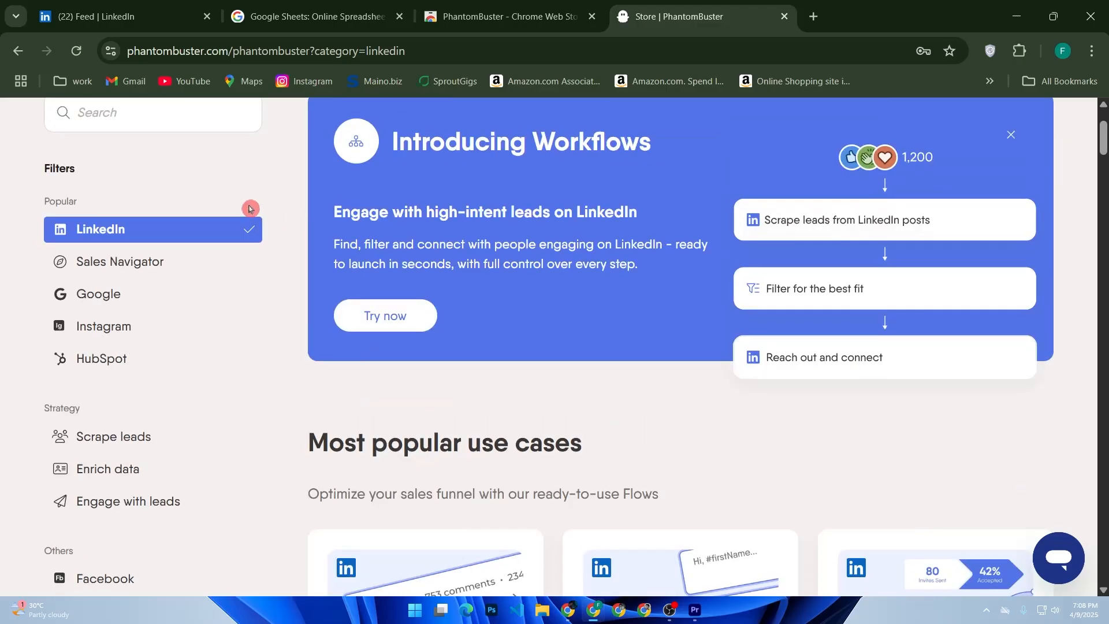
Search the store for "linkedin search export." and remove the LinkedIn category filter
scroll(247, 208, "up", 2)
left_click(177, 253)
type("link")
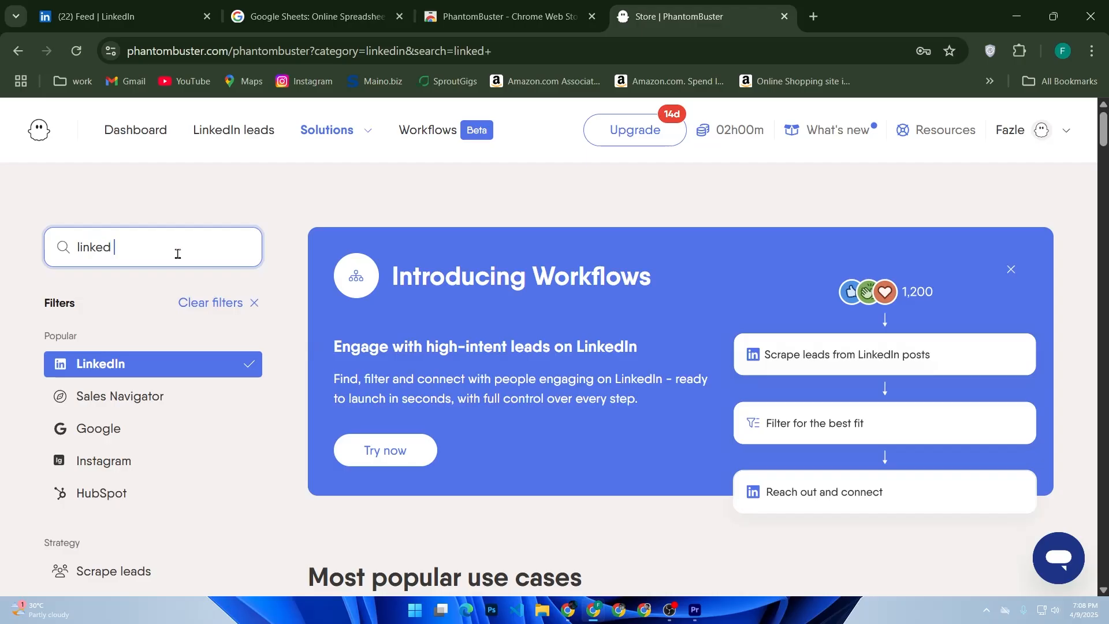
type("edin sear")
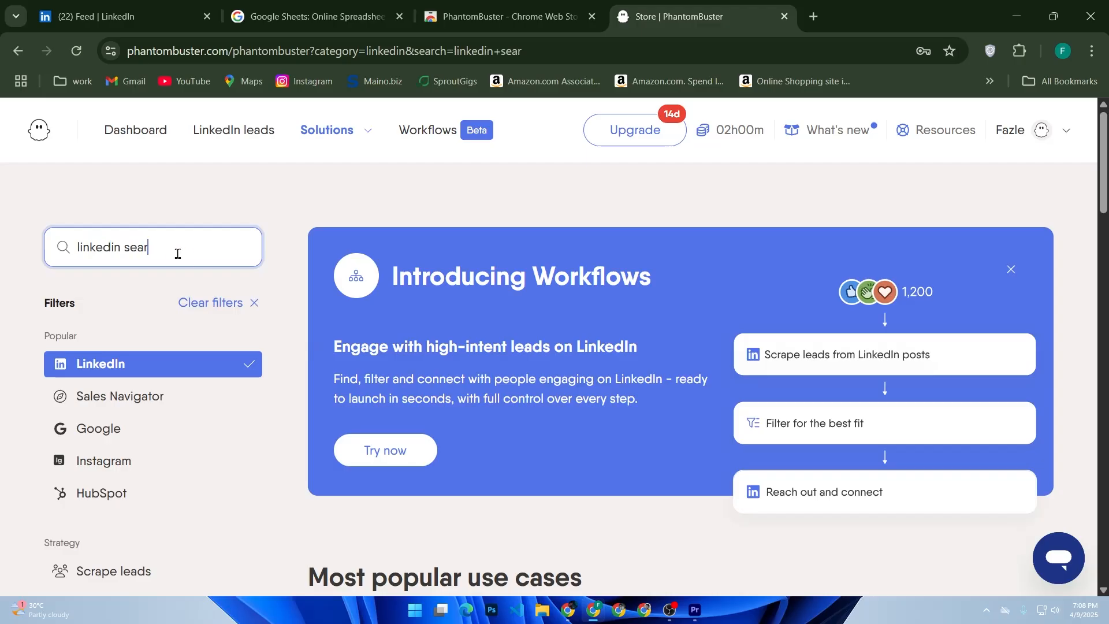
type("export")
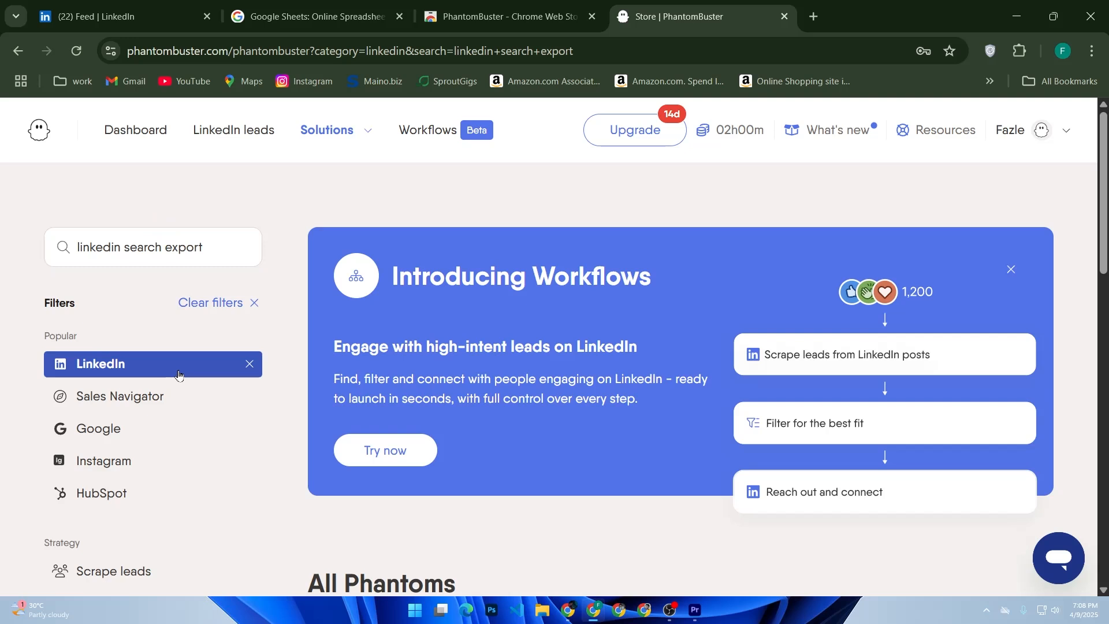
left_click(248, 363)
type(".")
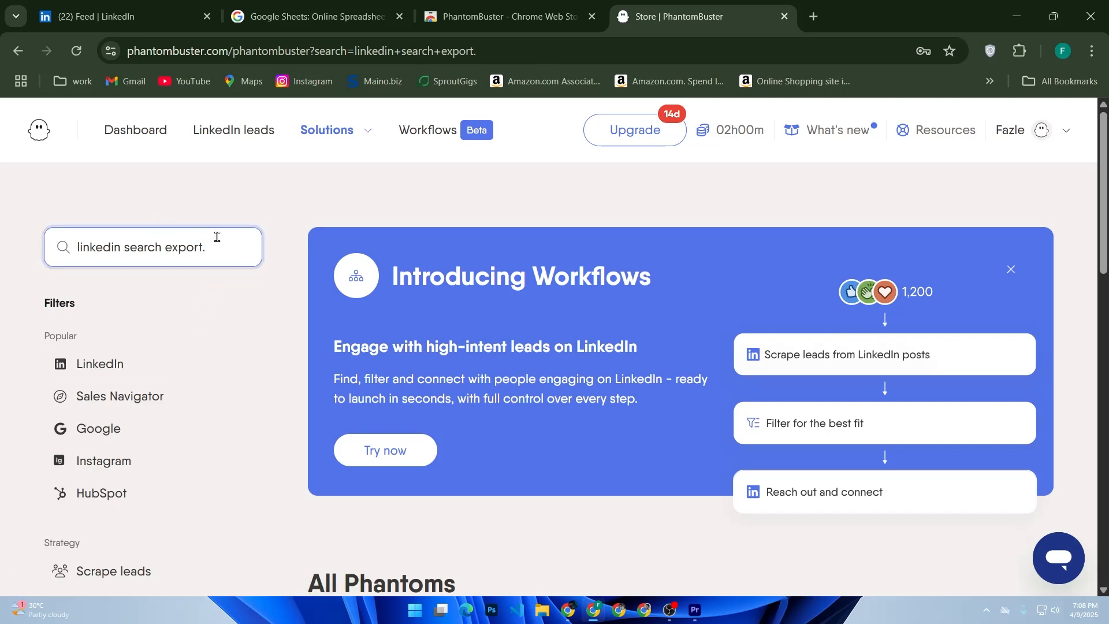
Add new leads on the LinkedIn leads page with the "Extract a Search" Phantom, selecting the detected LinkedIn account and continuing to the search setup
left_click(265, 137)
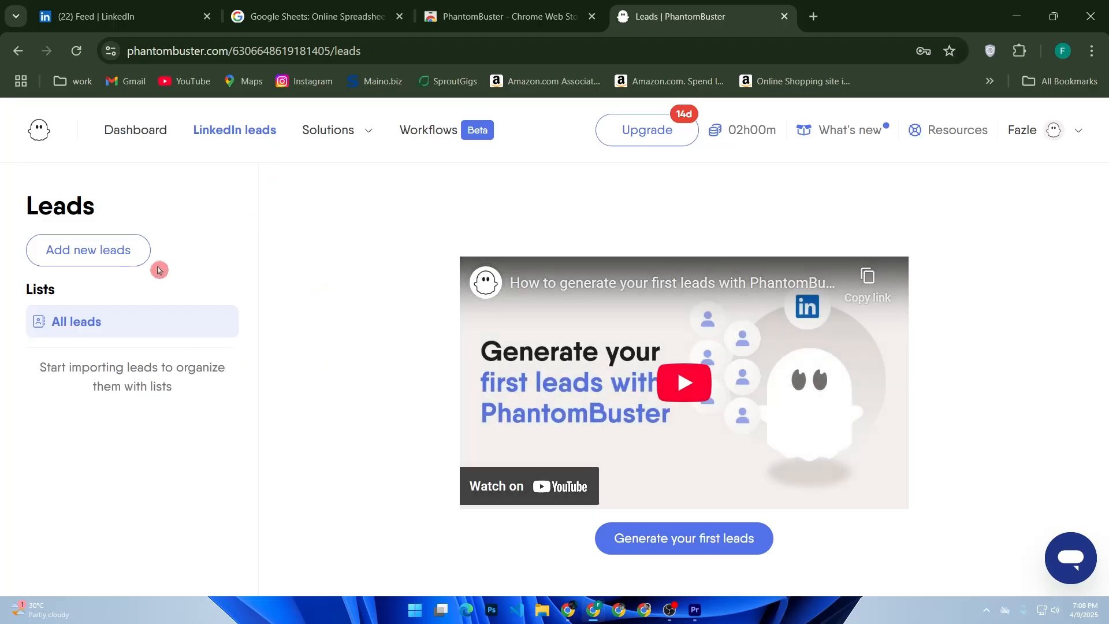
left_click(127, 254)
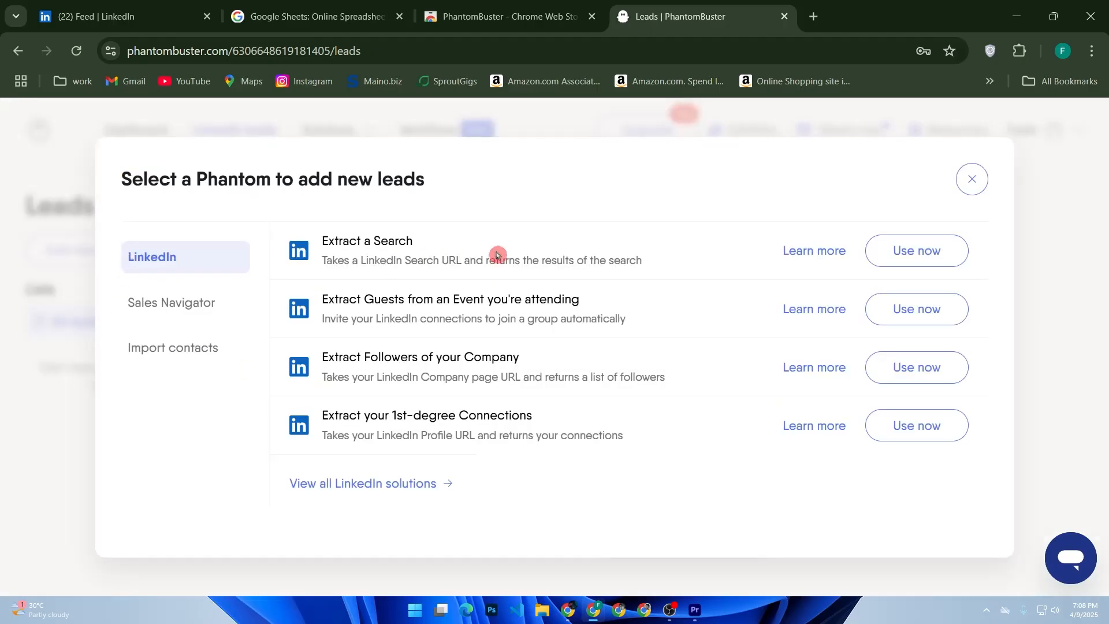
left_click(902, 252)
left_click(589, 477)
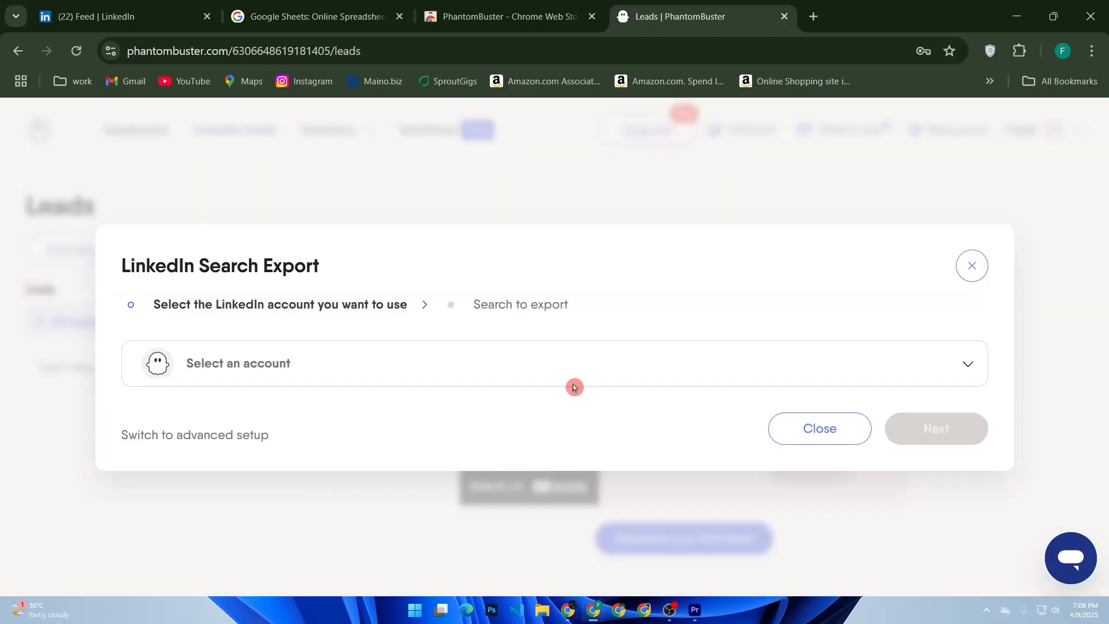
left_click(957, 439)
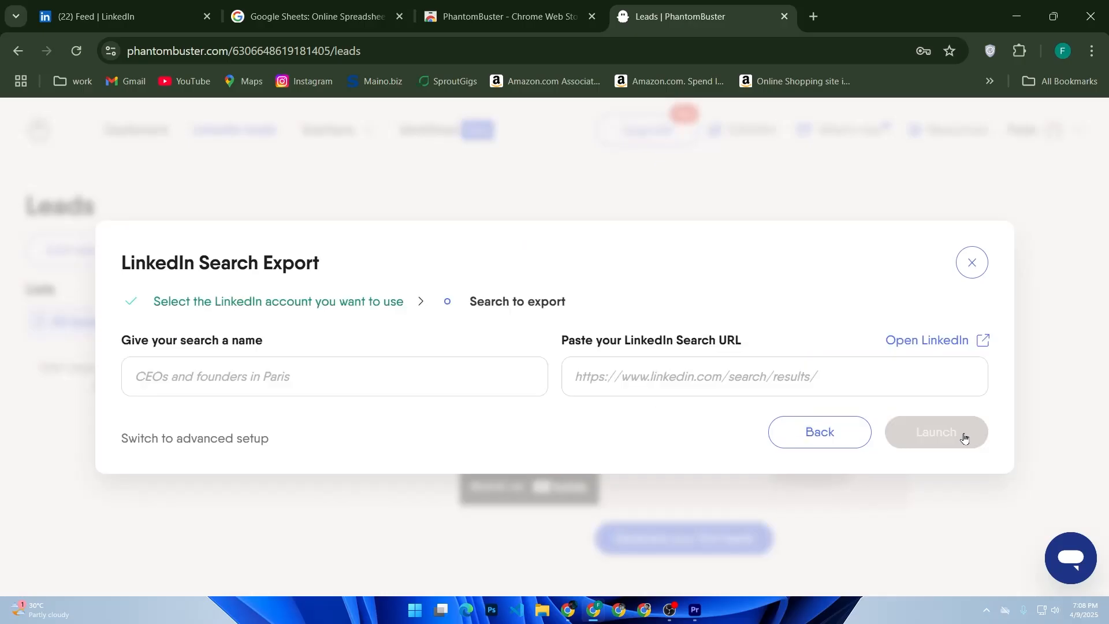
Check the search name and LinkedIn Search URL fields, and return to the LinkedIn account selection
left_click(381, 376)
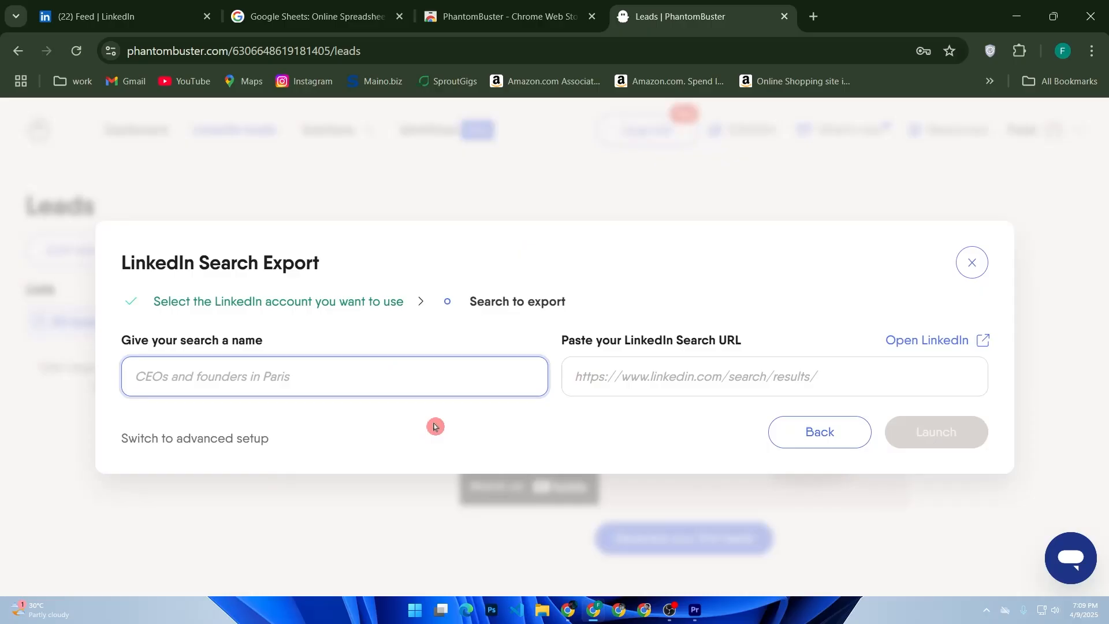
left_click(657, 395)
left_click(836, 435)
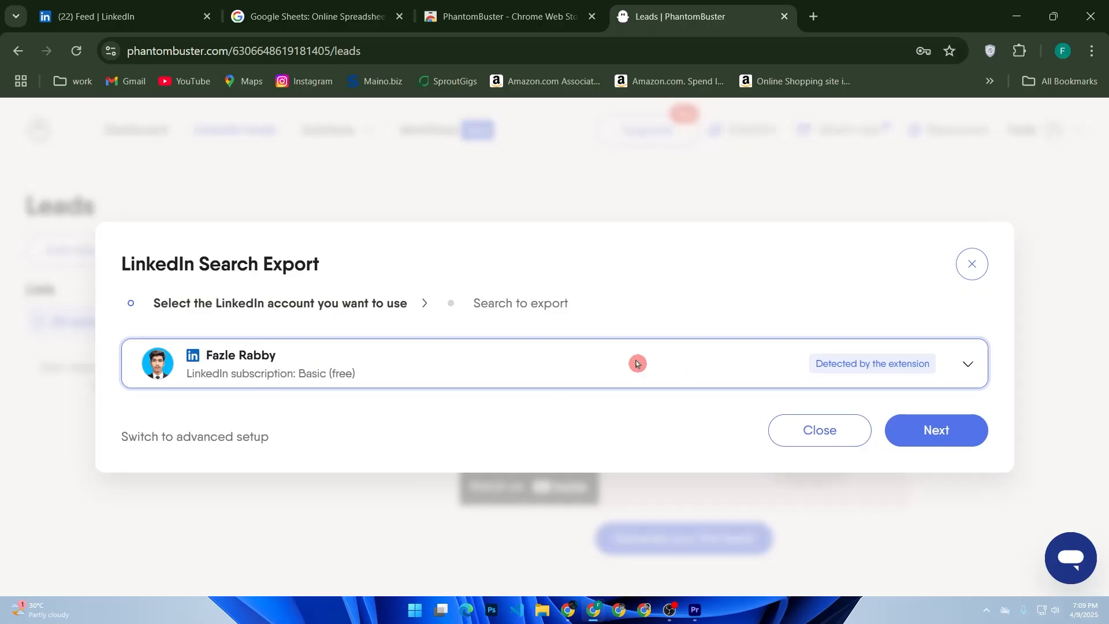
Switch to the open Google Sheets product page
left_click(374, 6)
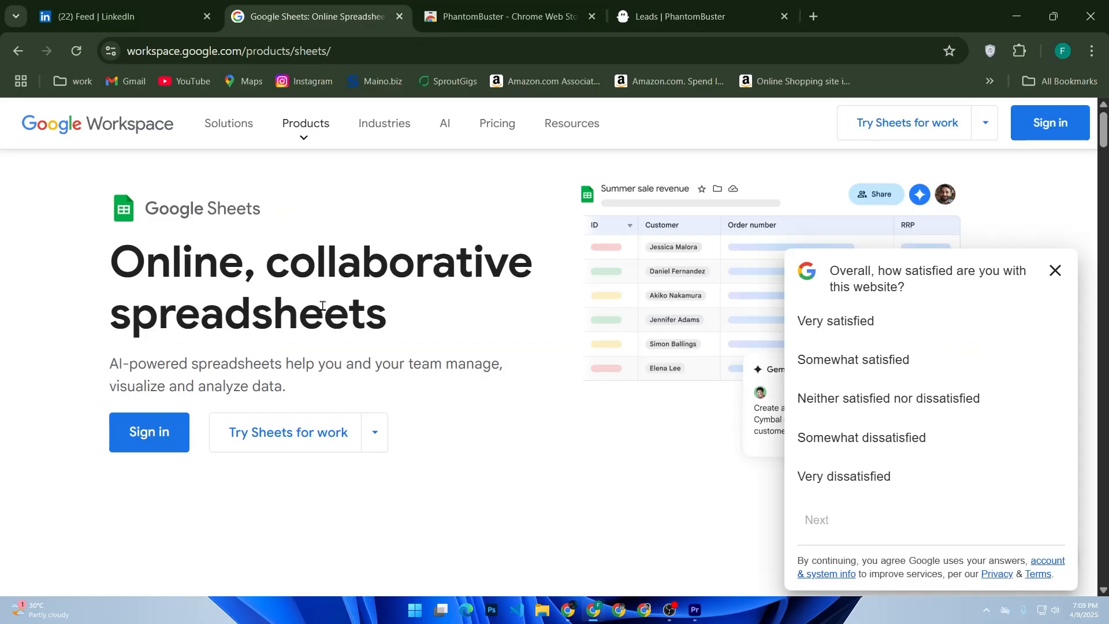